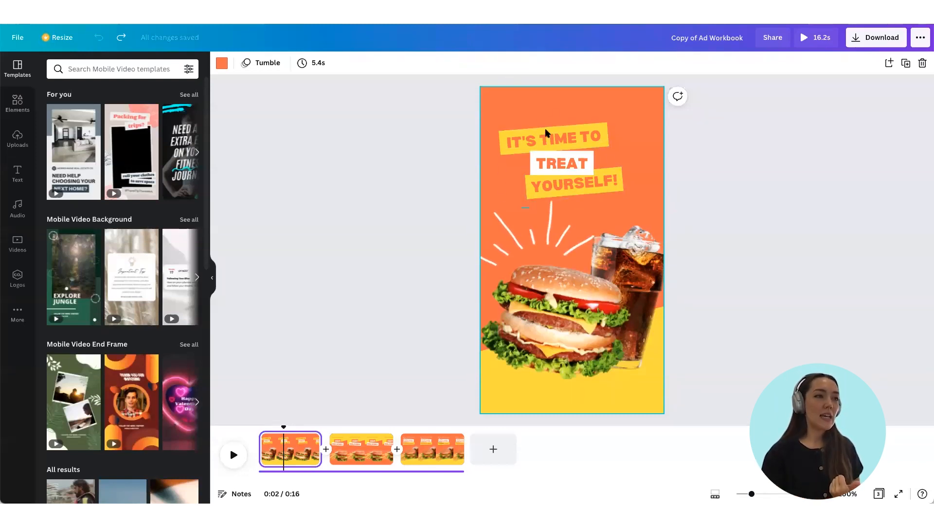
Replace the headline's upper line "IT'S TIME TO" on the first page with "SICK OF".
{"action": "left_click", "coordinate": [548, 138]}
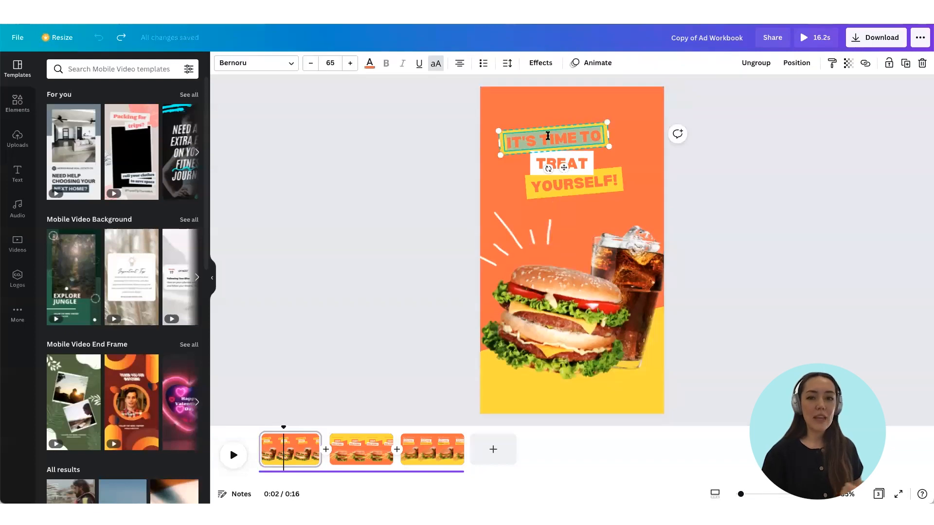
{"action": "type", "text": "SICK OF WOR"}
{"action": "key", "text": "BackSpace"}
{"action": "key", "text": "BackSpace"}
{"action": "key", "text": "BackSpace"}
{"action": "key", "text": "BackSpace"}
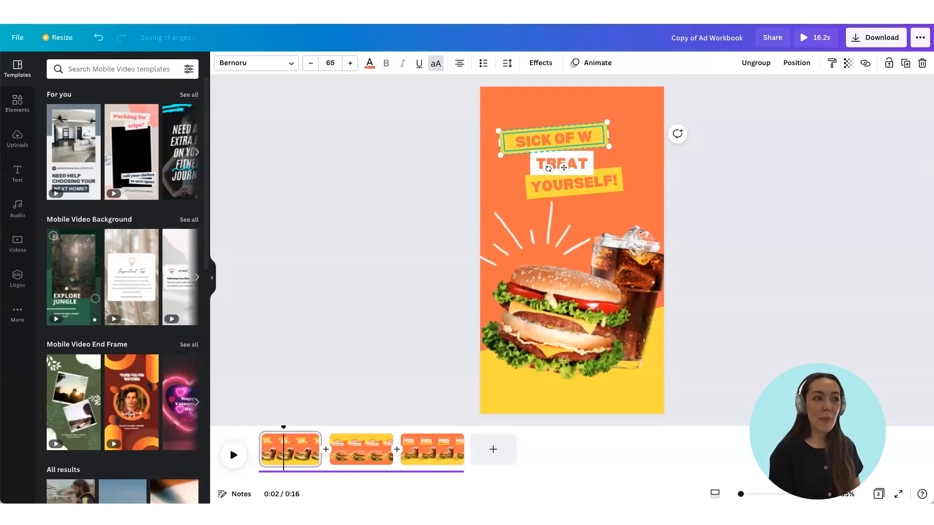
Replace "TREAT" in the headline with "WORKING" and widen its text box so the word fits on one line.
{"action": "double_click", "coordinate": [582, 164]}
{"action": "type", "text": "WORKING"}
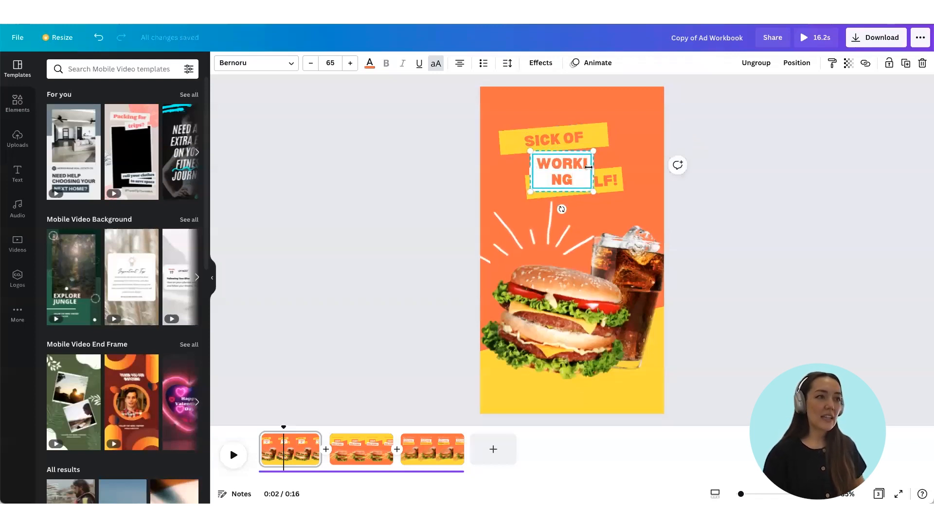
{"action": "left_click_drag", "start_coordinate": [591, 172], "coordinate": [624, 170]}
Delete the "YOURSELF!" text together with its yellow label from the first page.
{"action": "double_click", "coordinate": [599, 186]}
{"action": "key", "text": "BackSpace"}
{"action": "key", "text": "BackSpace"}
{"action": "left_click", "coordinate": [562, 296]}
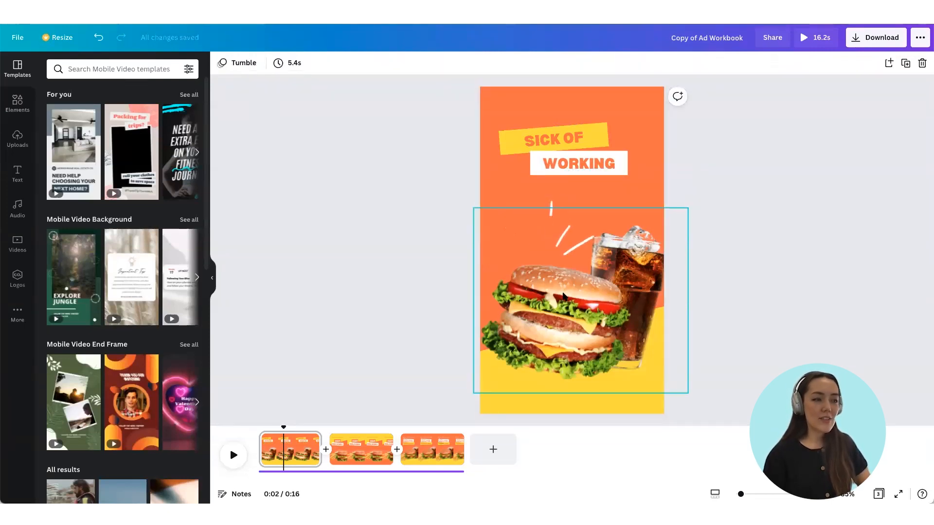
Delete the burger image, the cola glass and the white burst lines from the first page.
{"action": "left_click", "coordinate": [562, 297]}
{"action": "key", "text": "BackSpace"}
{"action": "left_click", "coordinate": [632, 301]}
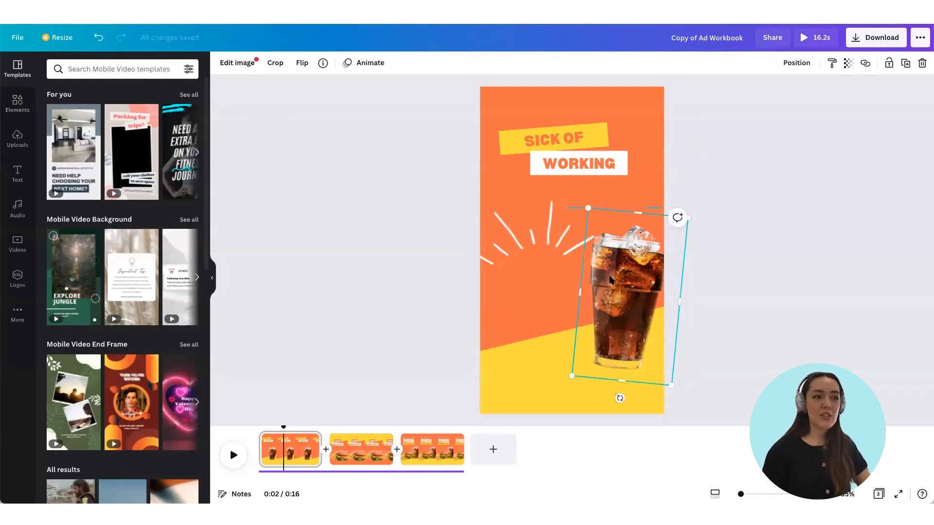
{"action": "key", "text": "BackSpace"}
{"action": "left_click", "coordinate": [583, 238]}
{"action": "key", "text": "BackSpace"}
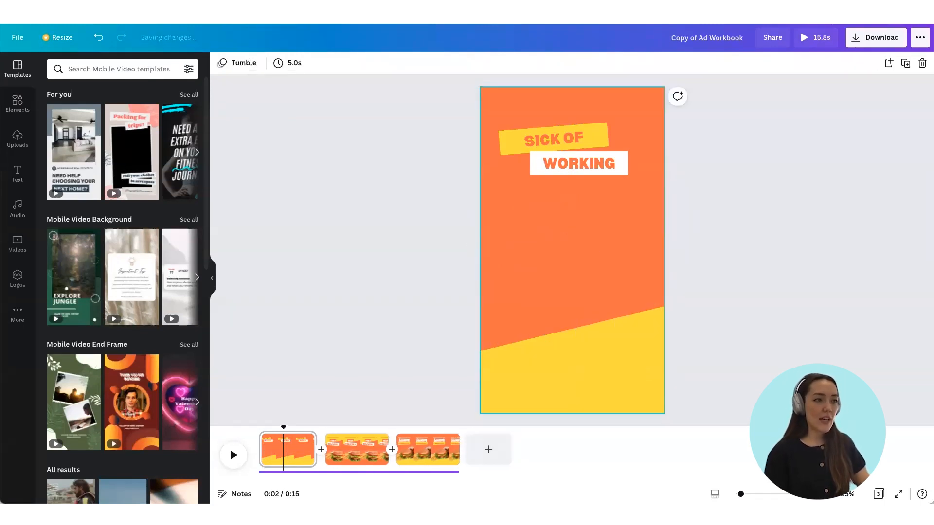
Narrow the yellow "SICK OF" label so that it fits its text more closely.
{"action": "left_click", "coordinate": [509, 140]}
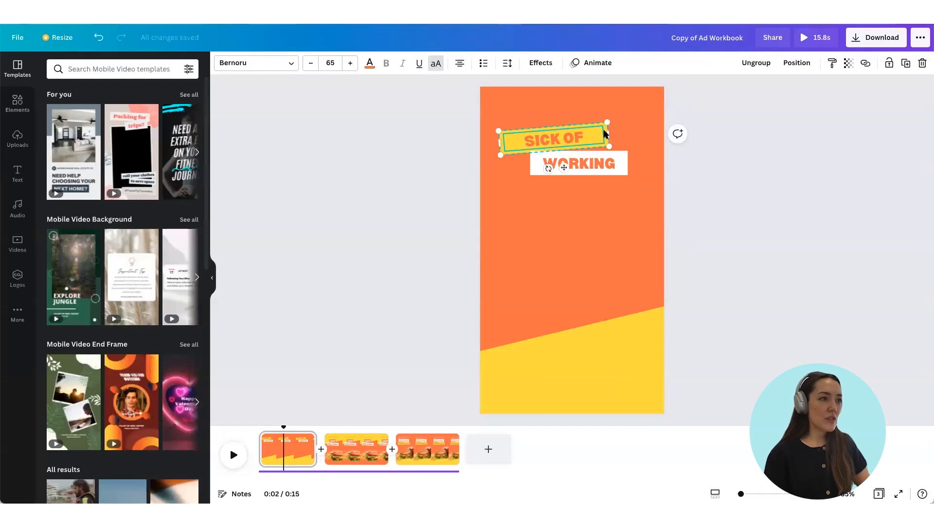
{"action": "left_click_drag", "start_coordinate": [604, 130], "coordinate": [586, 132]}
{"action": "left_click", "coordinate": [710, 188]}
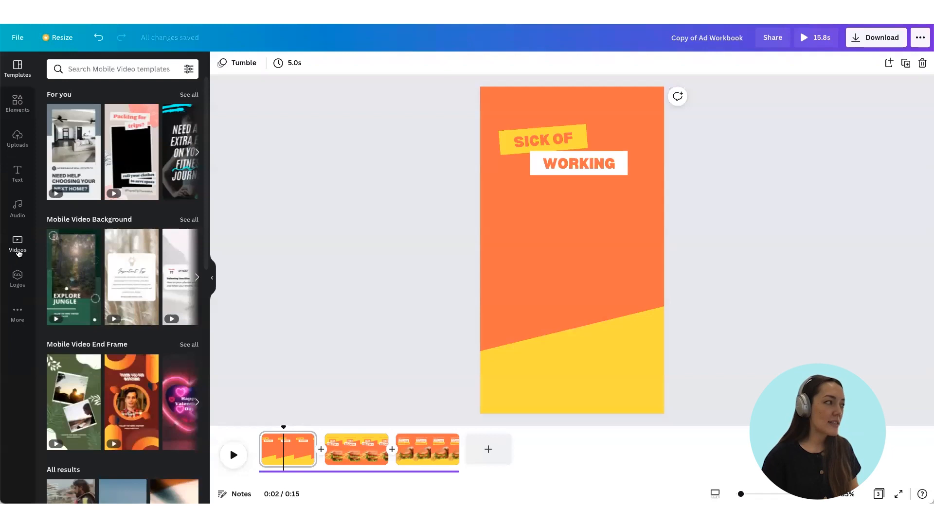
Open the stock video library and clear the old "gelato" search.
{"action": "left_click", "coordinate": [18, 247]}
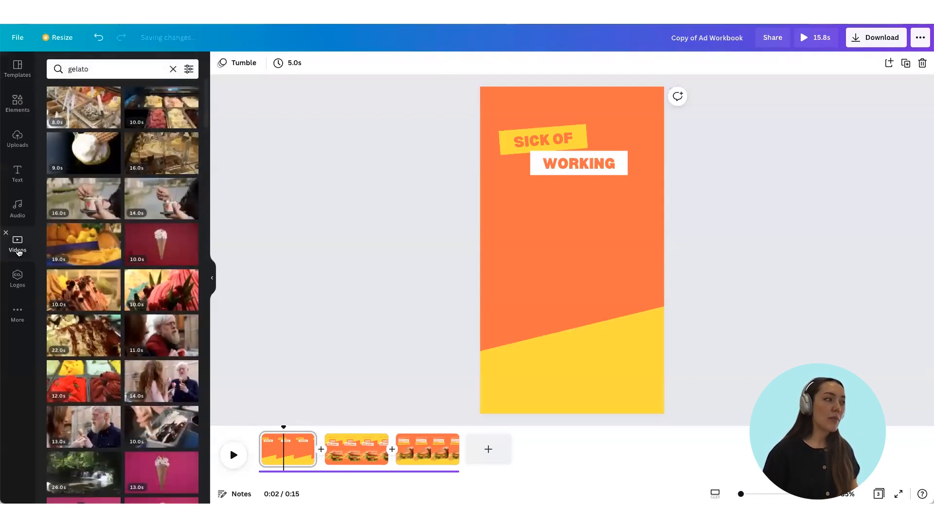
{"action": "left_click", "coordinate": [18, 312]}
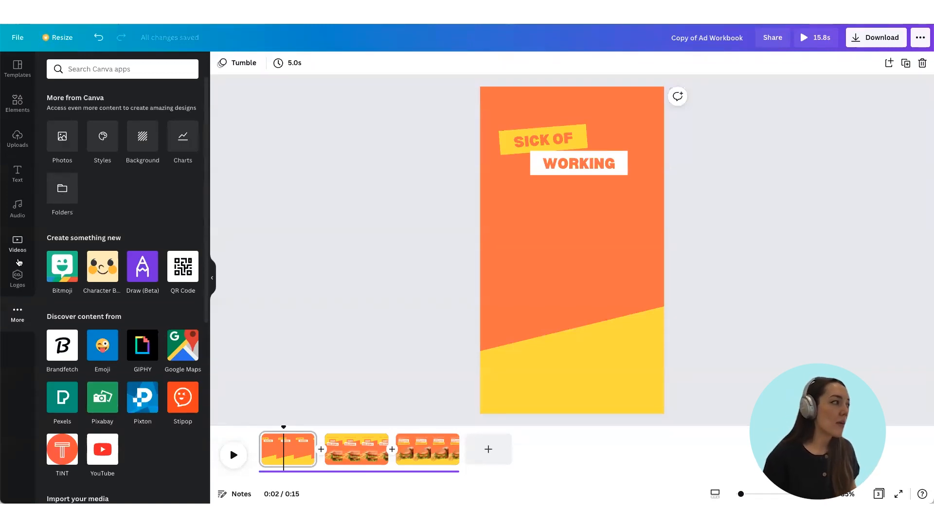
{"action": "left_click", "coordinate": [17, 243]}
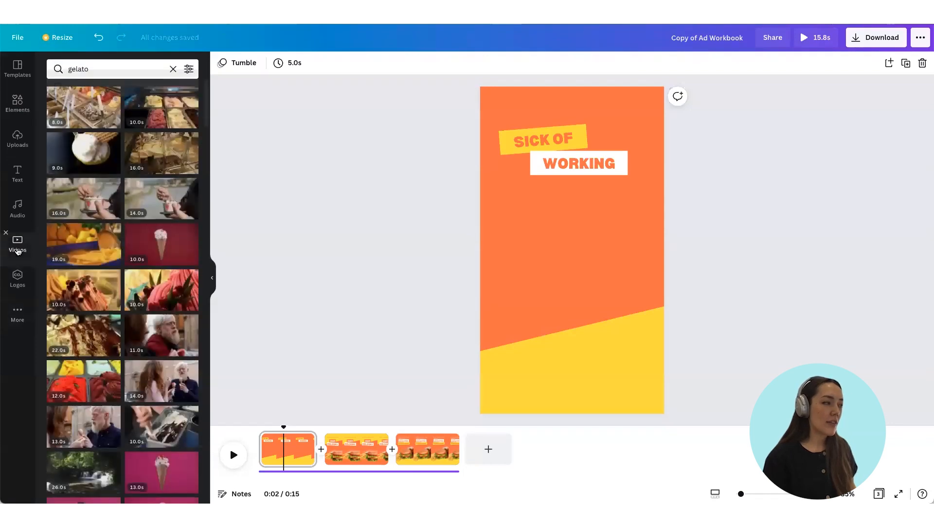
{"action": "left_click", "coordinate": [171, 68]}
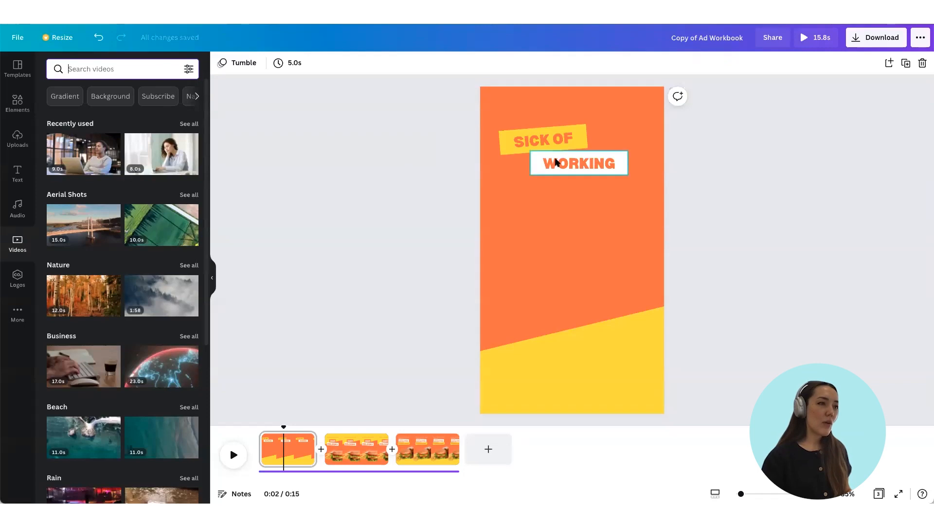
Add a question mark to the end of "WORKING" in the headline.
{"action": "left_click", "coordinate": [611, 163]}
{"action": "type", "text": "?"}
{"action": "left_click", "coordinate": [719, 237]}
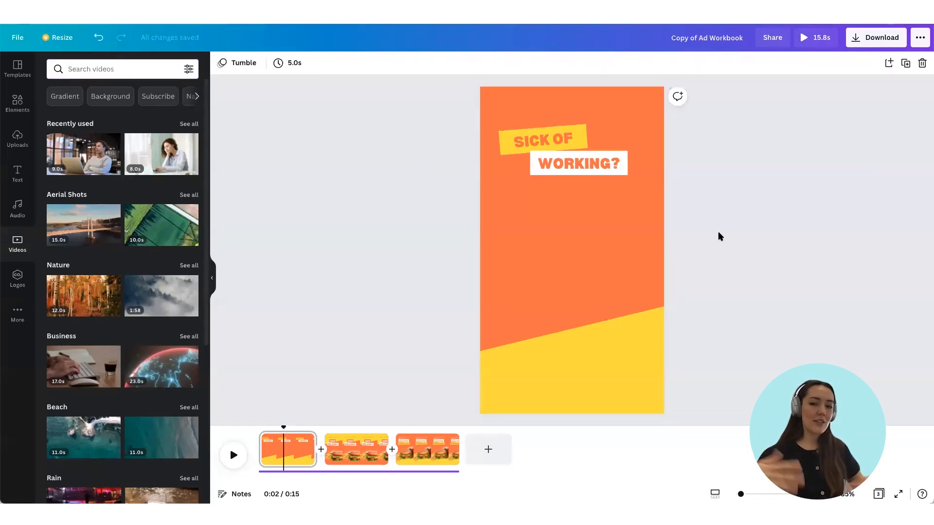
Search the stock videos for "tired person working".
{"action": "left_click", "coordinate": [116, 67]}
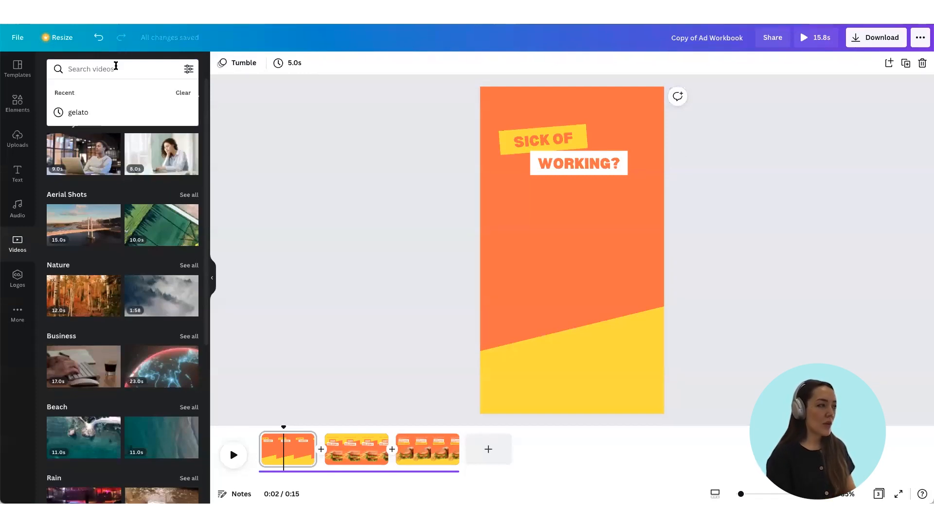
{"action": "type", "text": "tired person"}
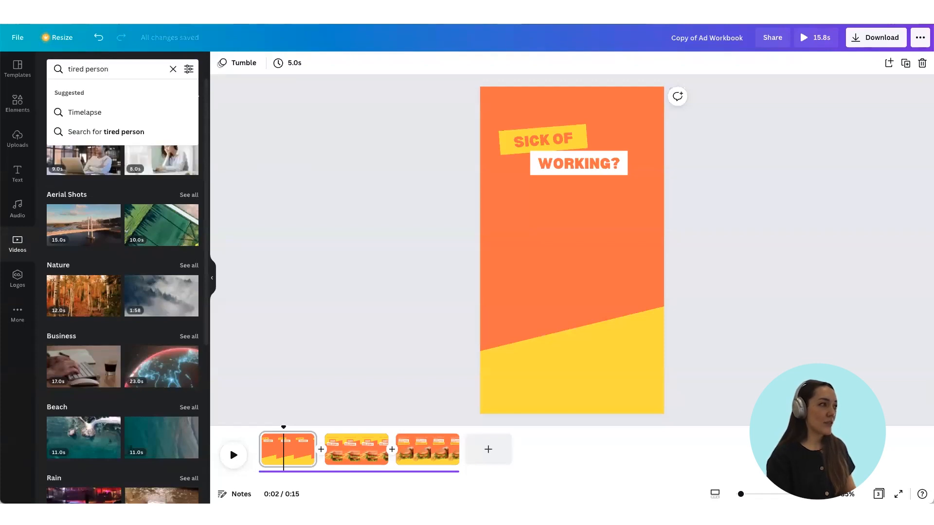
{"action": "type", "text": " working"}
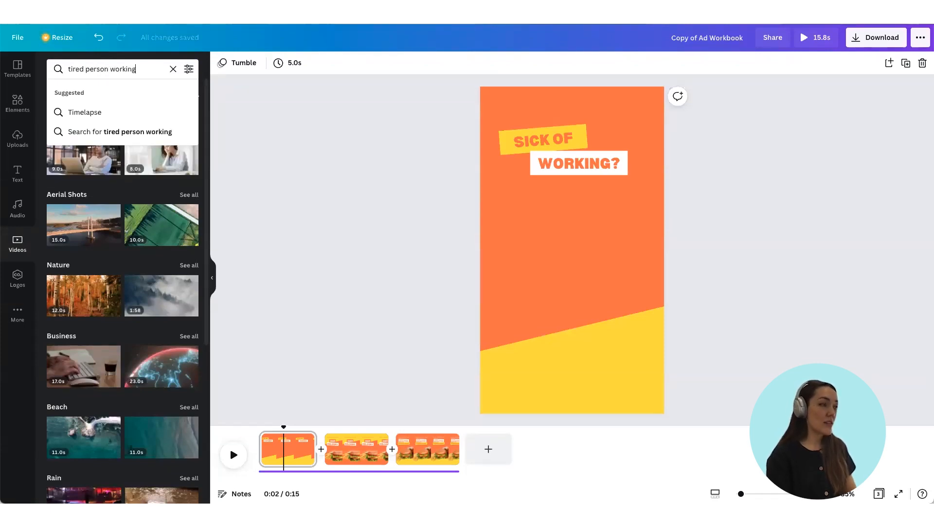
{"action": "key", "text": "Return"}
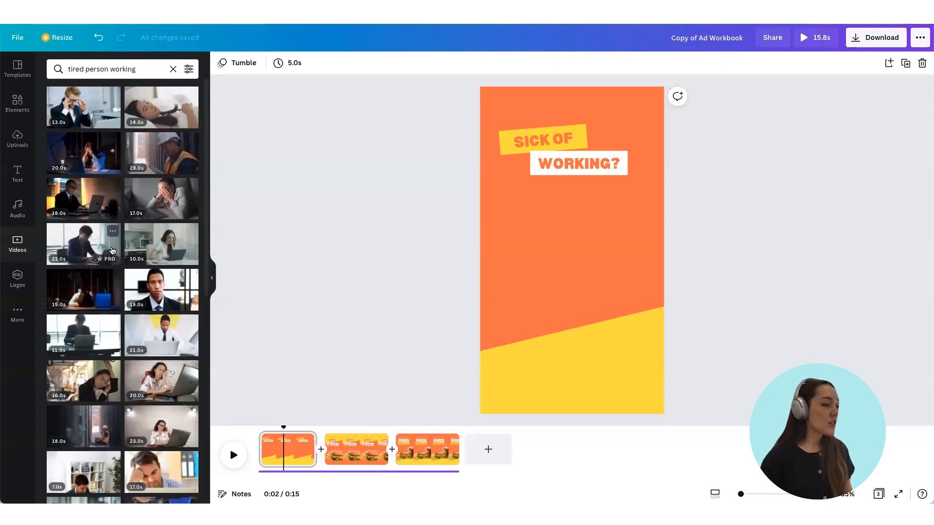
Find the 9-second clip of a tired woman sitting at a laptop and set it as the first page's background.
{"action": "scroll", "coordinate": [111, 250], "scroll_direction": "down", "scroll_amount": 2}
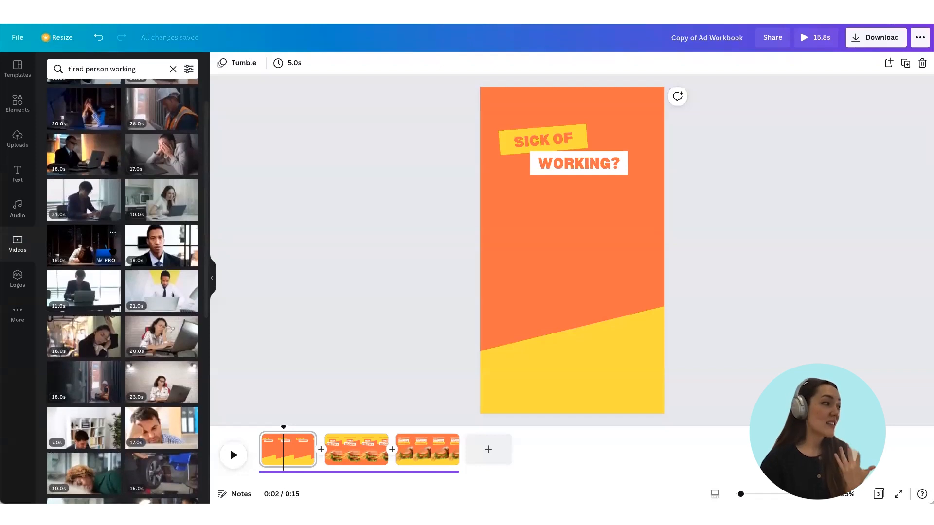
{"action": "scroll", "coordinate": [112, 250], "scroll_direction": "down", "scroll_amount": 1}
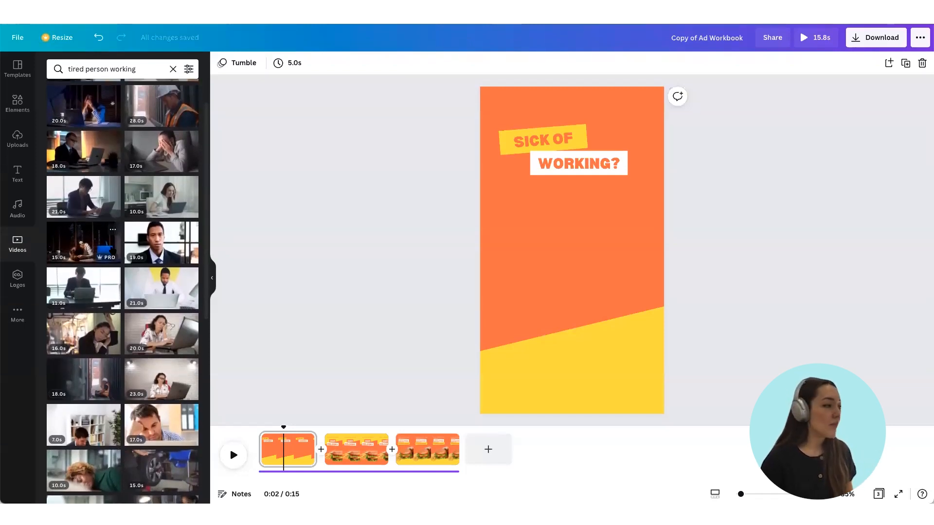
{"action": "scroll", "coordinate": [83, 360], "scroll_direction": "down", "scroll_amount": 5}
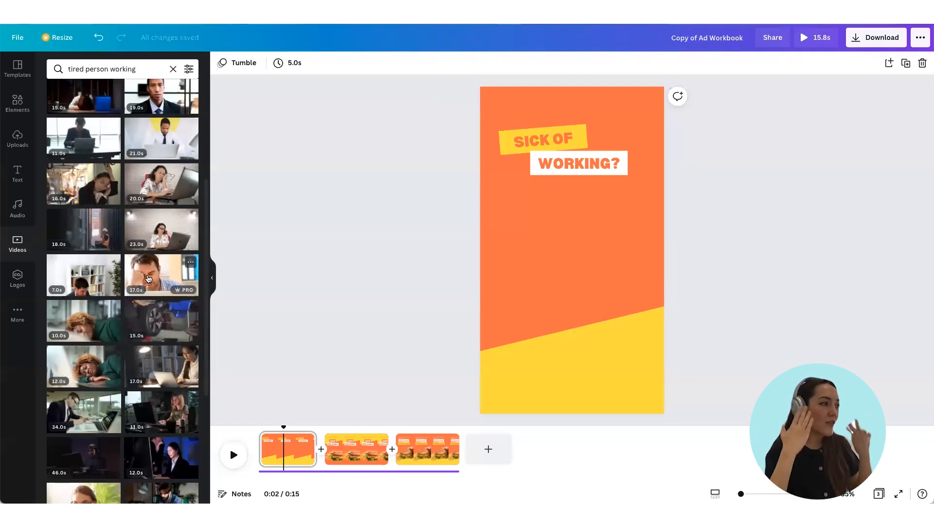
{"action": "scroll", "coordinate": [148, 278], "scroll_direction": "down", "scroll_amount": 5}
{"action": "scroll", "coordinate": [147, 276], "scroll_direction": "down", "scroll_amount": 2}
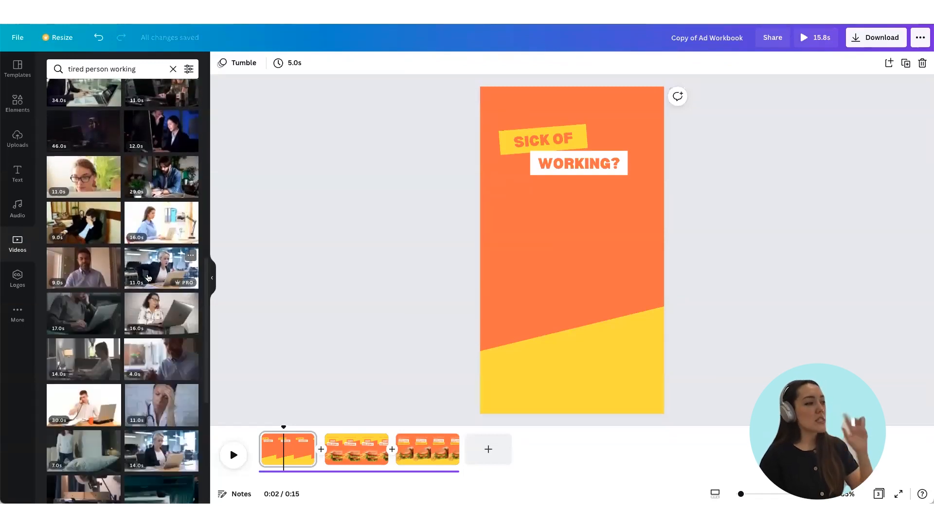
{"action": "scroll", "coordinate": [148, 278], "scroll_direction": "down", "scroll_amount": 2}
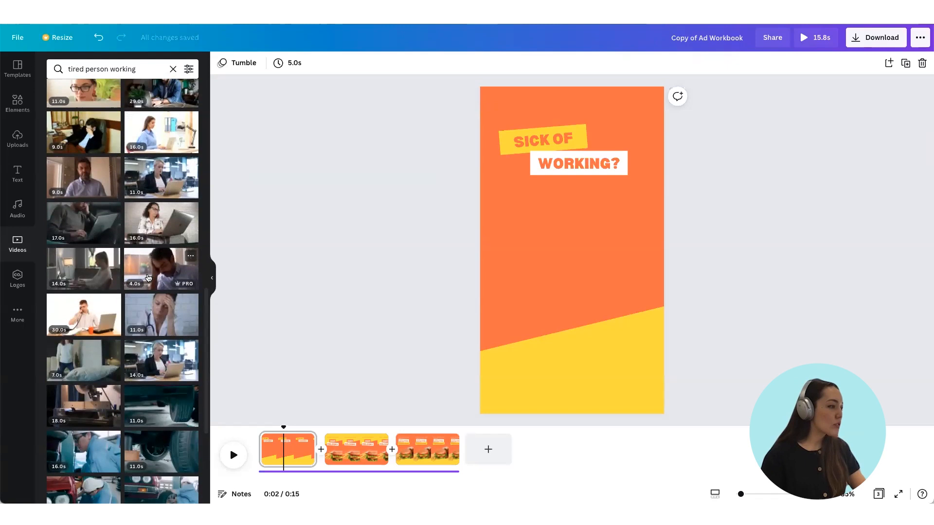
{"action": "scroll", "coordinate": [149, 277], "scroll_direction": "down", "scroll_amount": 5}
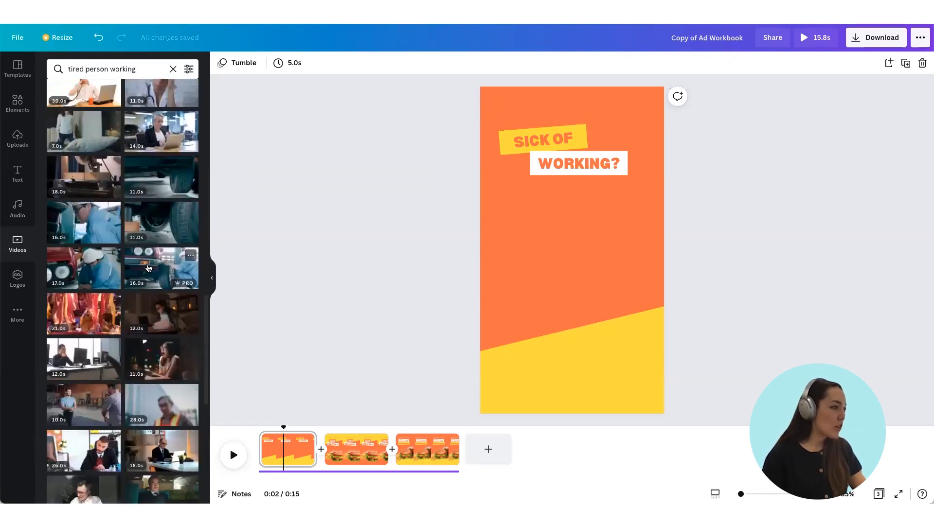
{"action": "scroll", "coordinate": [149, 268], "scroll_direction": "down", "scroll_amount": 5}
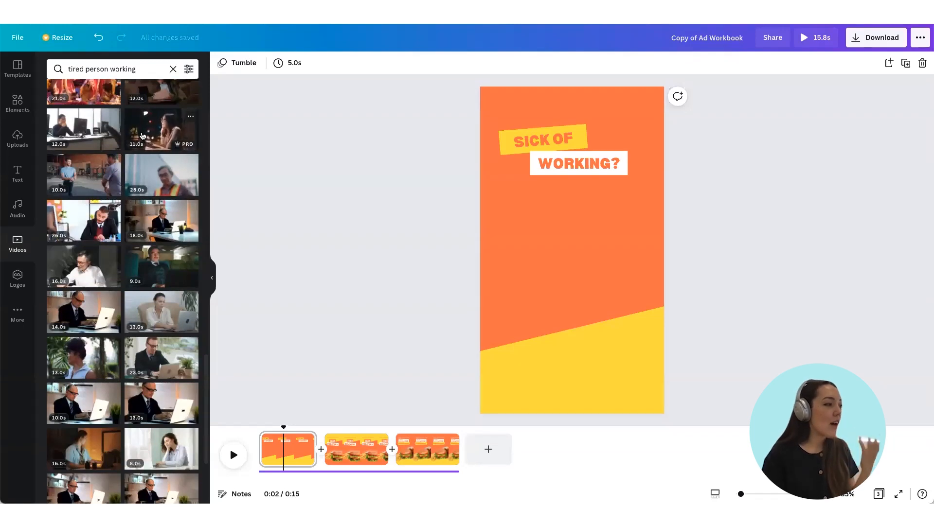
{"action": "scroll", "coordinate": [143, 136], "scroll_direction": "down", "scroll_amount": 7}
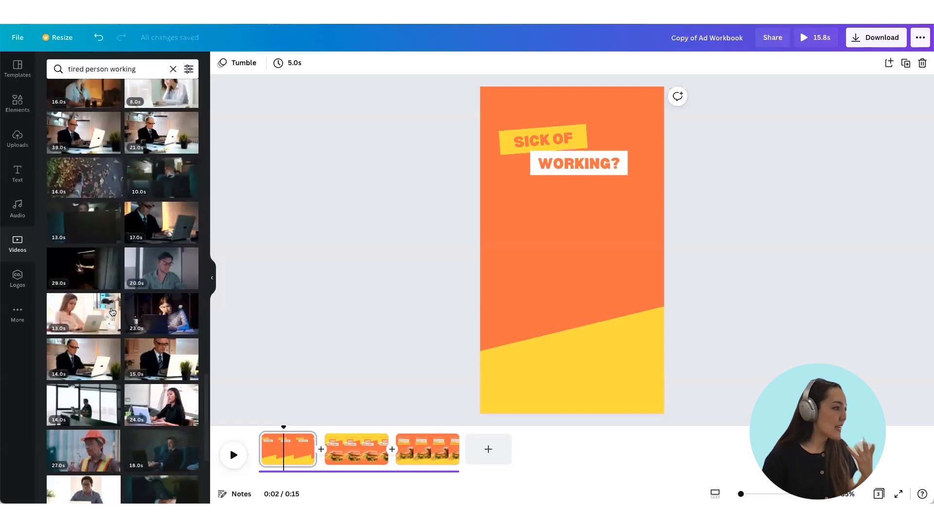
{"action": "scroll", "coordinate": [112, 312], "scroll_direction": "down", "scroll_amount": 5}
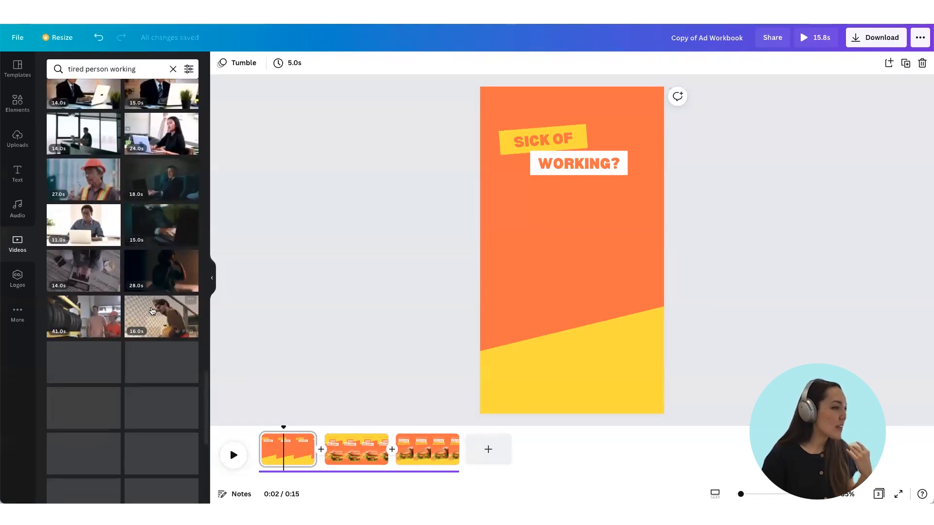
{"action": "scroll", "coordinate": [151, 313], "scroll_direction": "down", "scroll_amount": 1}
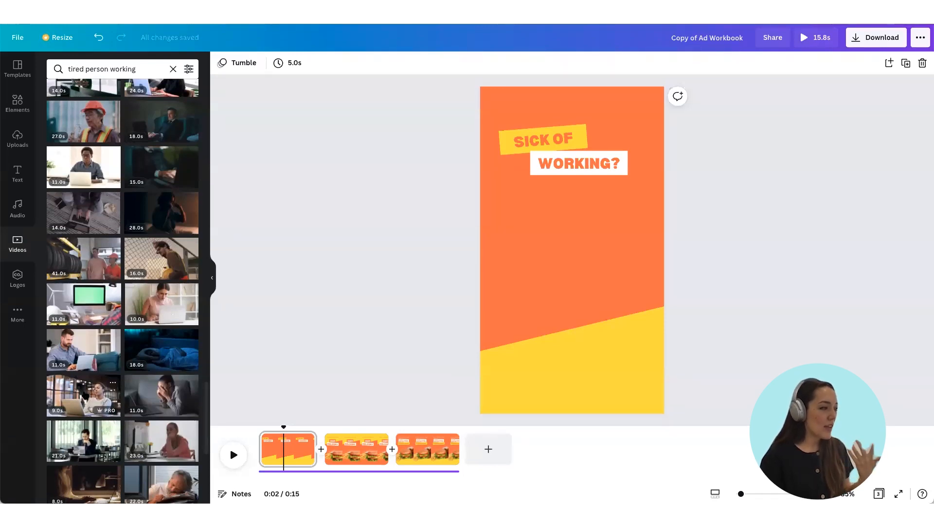
{"action": "left_click_drag", "start_coordinate": [85, 395], "coordinate": [491, 207]}
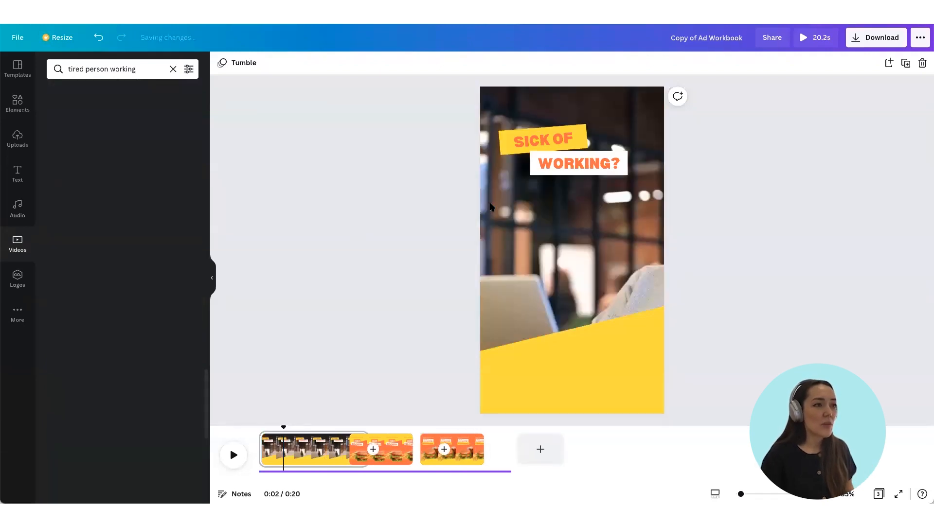
Reposition the background video so the woman is in frame, and delete the yellow diagonal shape covering the page's lower part.
{"action": "double_click", "coordinate": [594, 224]}
{"action": "left_click_drag", "start_coordinate": [651, 226], "coordinate": [602, 233]}
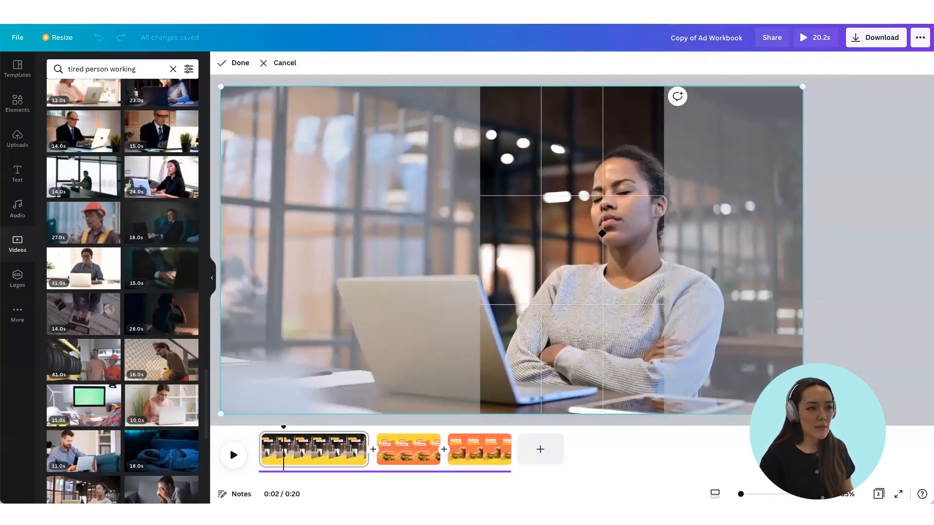
{"action": "left_click", "coordinate": [838, 202]}
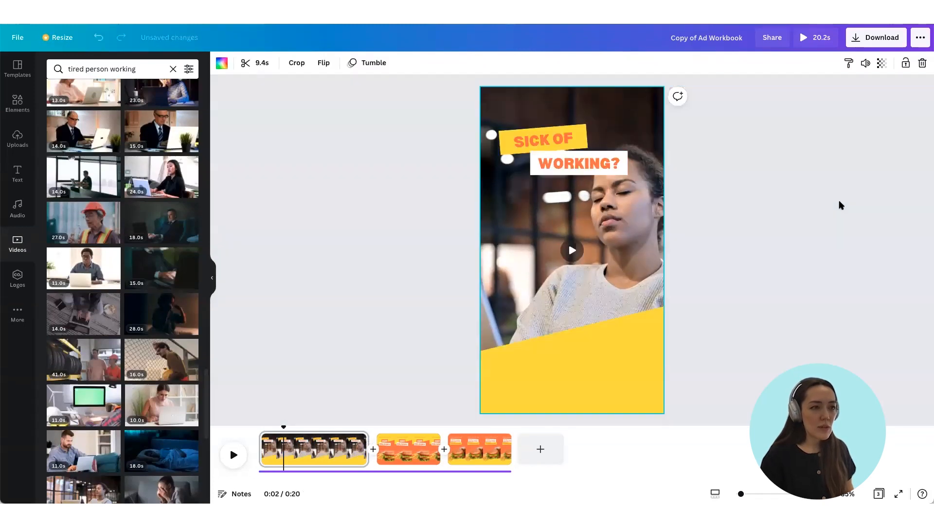
{"action": "left_click", "coordinate": [614, 344]}
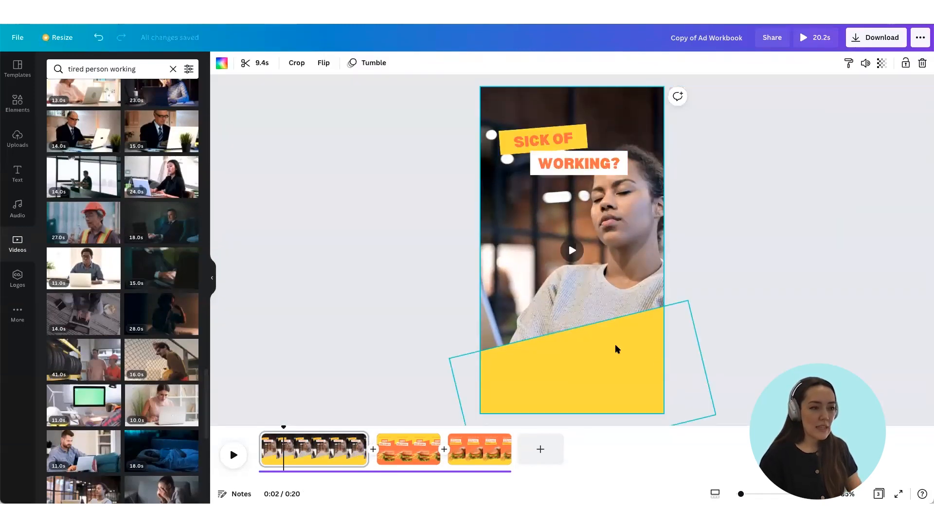
{"action": "left_click", "coordinate": [615, 343]}
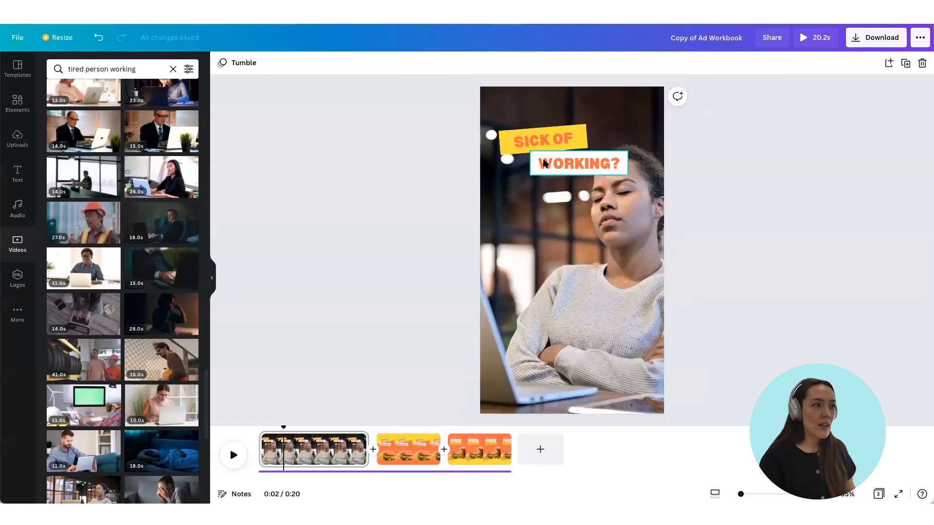
Move the "SICK OF" and "WORKING?" labels up together so they sit above the woman's head.
{"action": "left_click", "coordinate": [587, 168]}
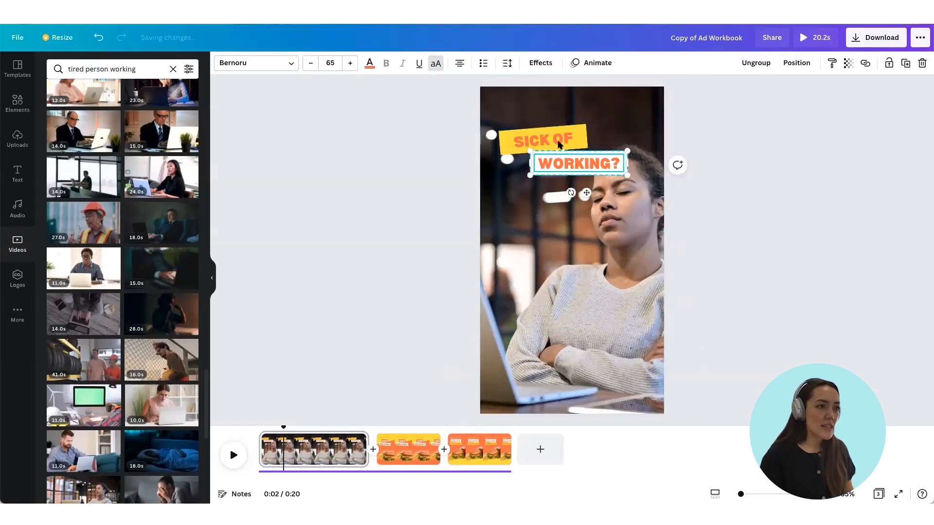
{"action": "left_click", "coordinate": [585, 154], "text": "shift"}
{"action": "left_click_drag", "start_coordinate": [595, 165], "coordinate": [589, 138]}
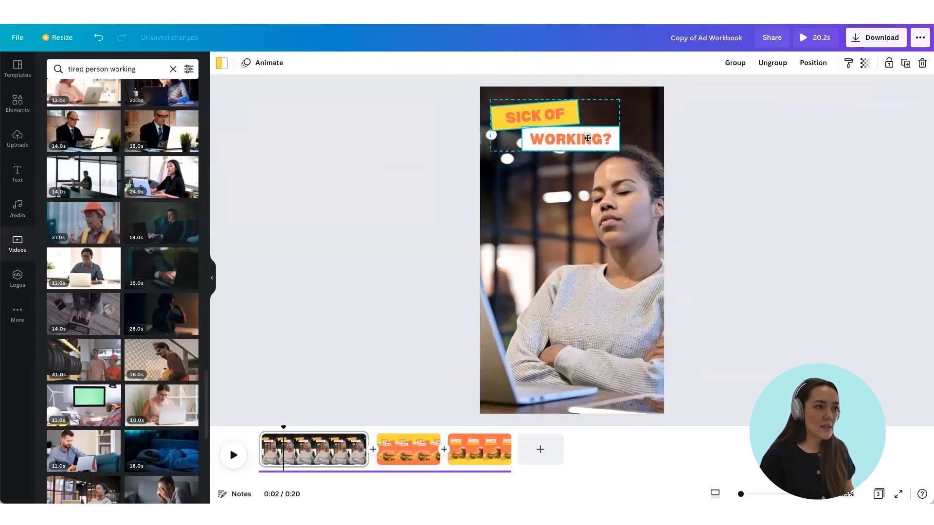
{"action": "left_click", "coordinate": [804, 182]}
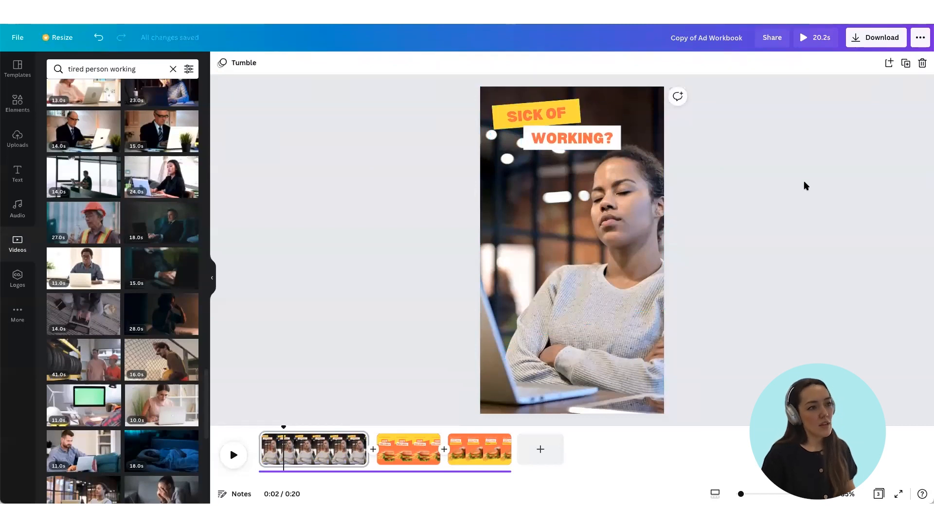
Split the first page at the 3-second mark on the timeline.
{"action": "mouse_move", "coordinate": [284, 426]}
{"action": "left_mouse_down"}
{"action": "mouse_move", "coordinate": [268, 425]}
{"action": "mouse_move", "coordinate": [368, 426]}
{"action": "mouse_move", "coordinate": [268, 431]}
{"action": "left_mouse_up"}
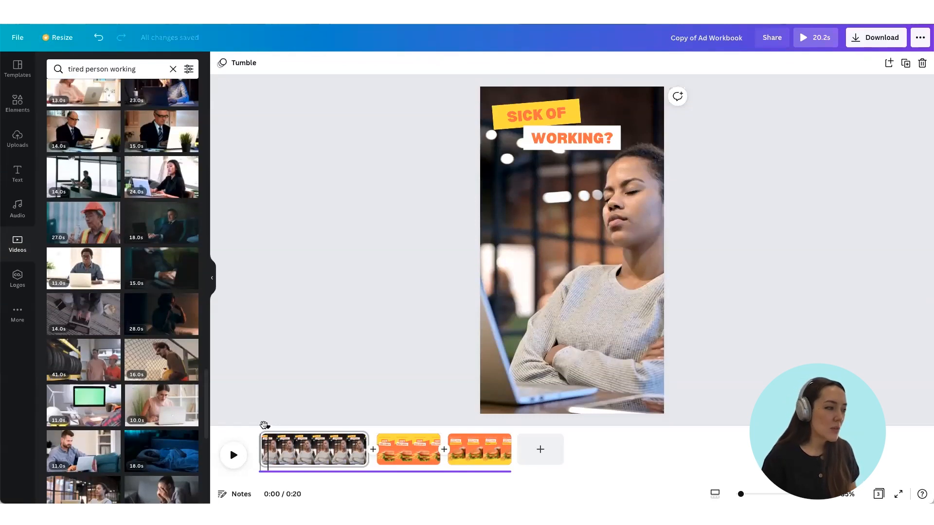
{"action": "left_click_drag", "start_coordinate": [270, 426], "coordinate": [274, 426]}
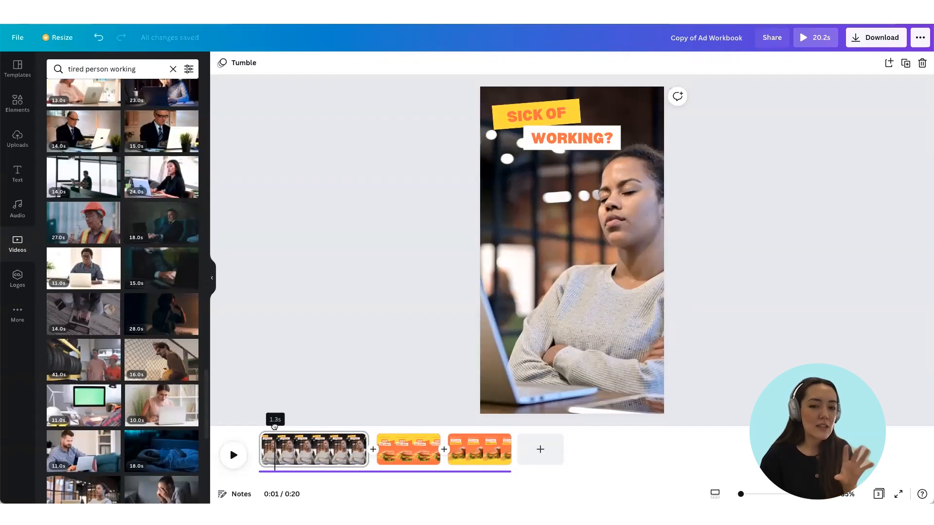
{"action": "left_click_drag", "start_coordinate": [274, 426], "coordinate": [293, 426]}
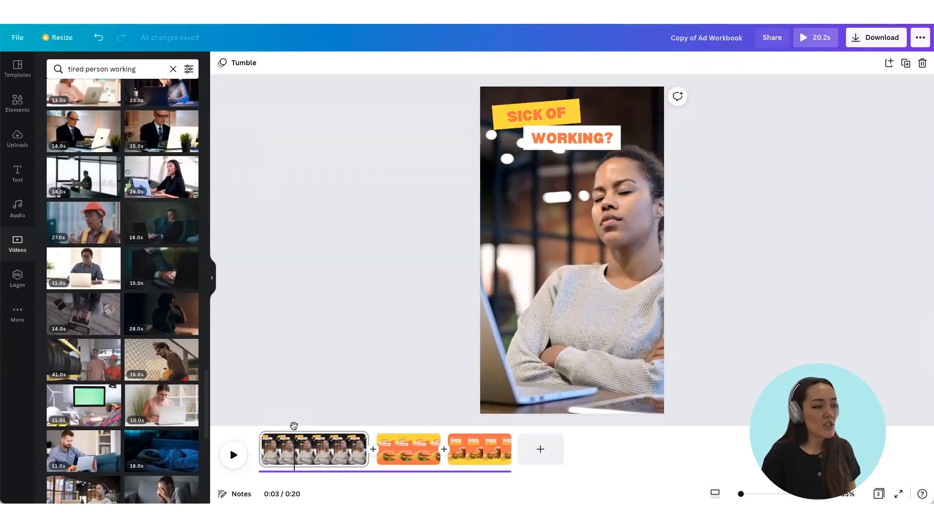
{"action": "right_click", "coordinate": [294, 438]}
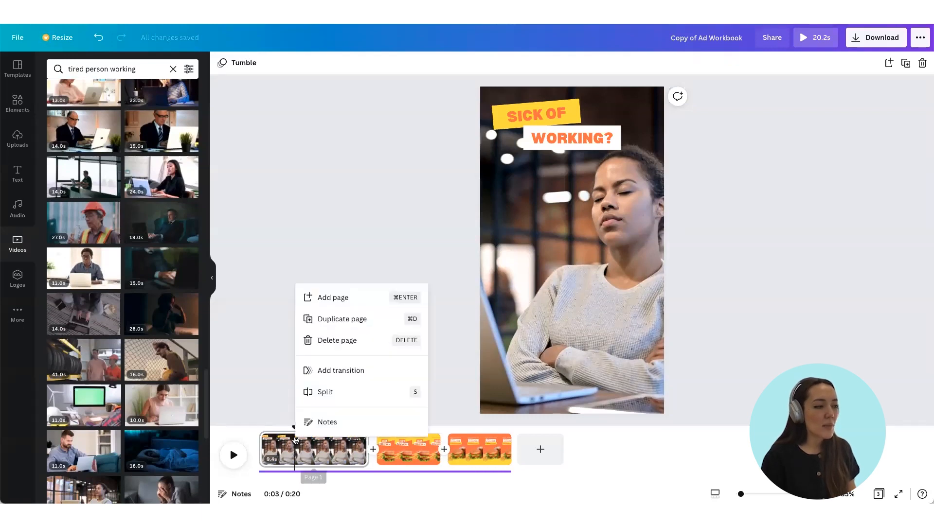
{"action": "left_click", "coordinate": [339, 400]}
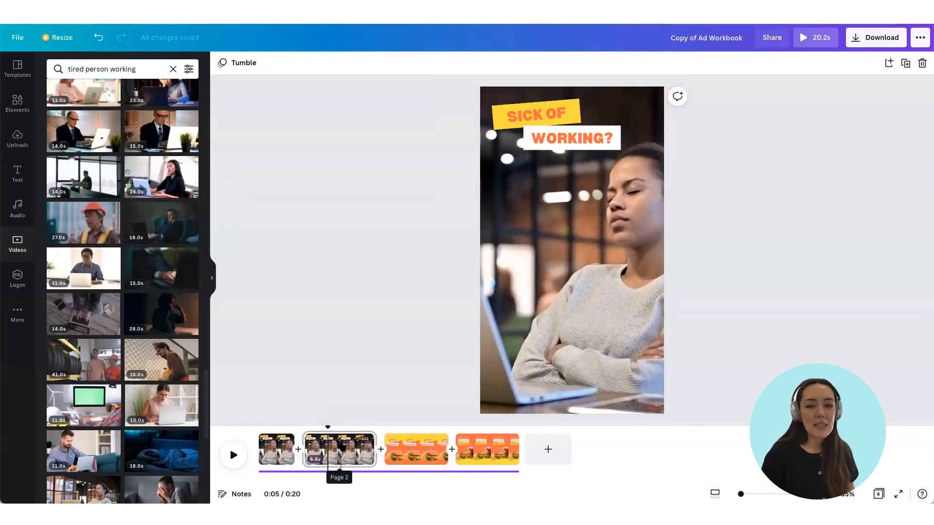
Change the "SICK OF" label on the second page to "IT'S TIME TO" and widen it to fit on one line.
{"action": "left_click", "coordinate": [549, 108]}
{"action": "double_click", "coordinate": [525, 116]}
{"action": "left_click", "coordinate": [525, 117]}
{"action": "triple_click", "coordinate": [532, 112]}
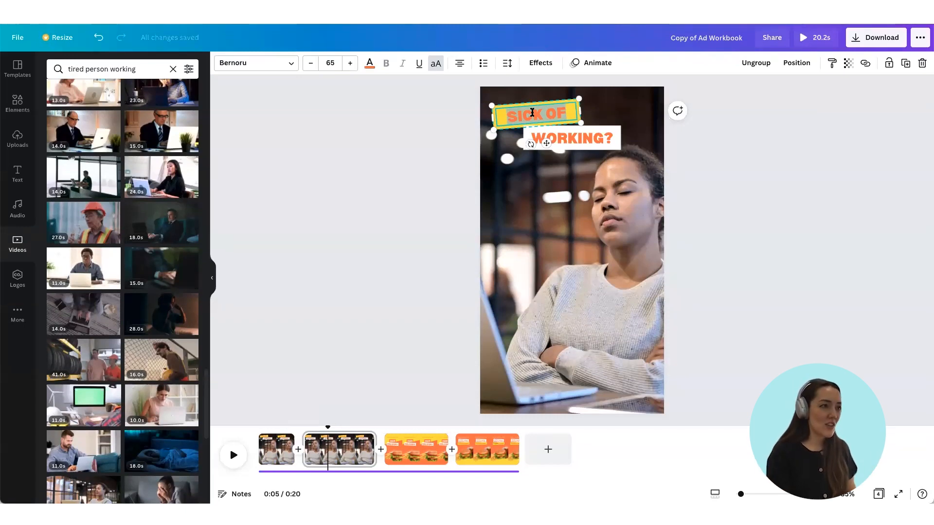
{"action": "type", "text": "IT'S TIME TO"}
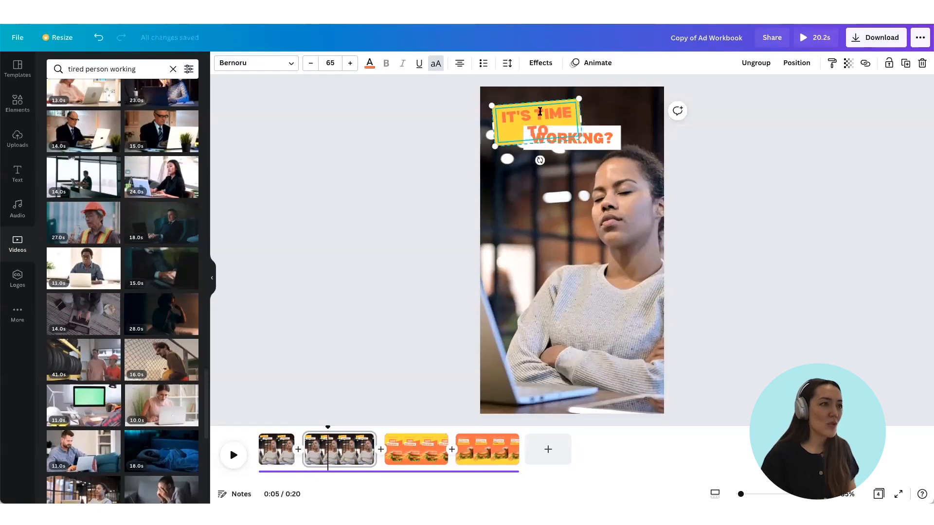
{"action": "left_click_drag", "start_coordinate": [579, 117], "coordinate": [608, 116]}
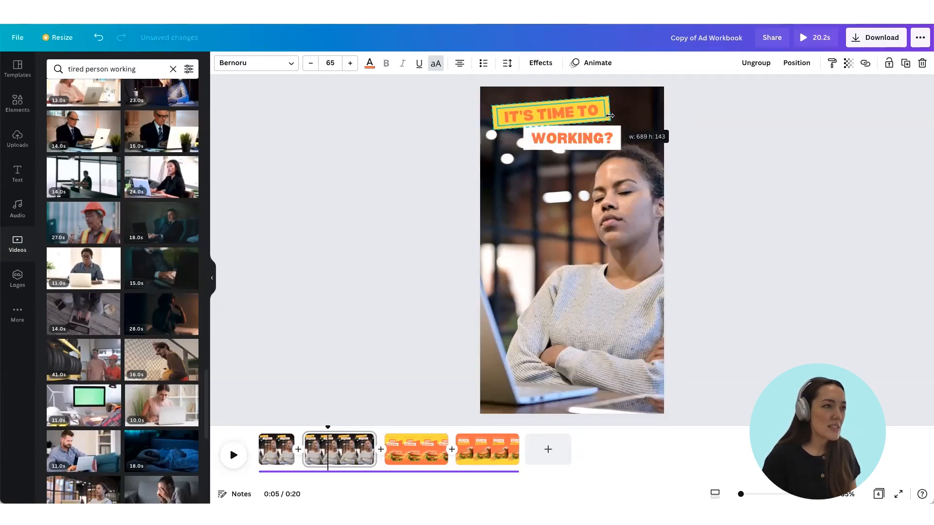
Change the "WORKING?" label on the second page to "TREAT" and narrow its box to fit the word.
{"action": "left_click", "coordinate": [583, 137]}
{"action": "double_click", "coordinate": [583, 137]}
{"action": "type", "text": "TREAT"}
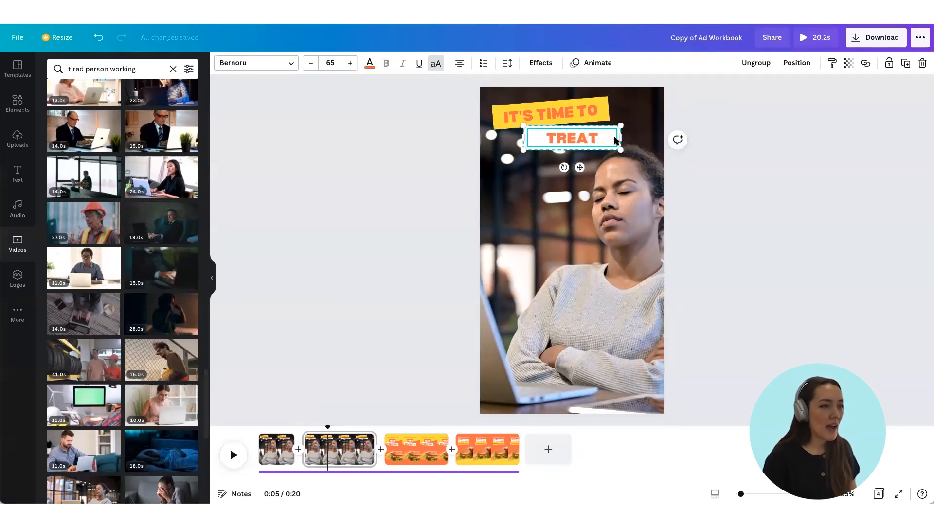
{"action": "left_click_drag", "start_coordinate": [615, 141], "coordinate": [602, 141]}
Duplicate the "IT'S TIME TO" label below "TREAT", tilt the copy the opposite way and change its text to "YOURSELF".
{"action": "left_click", "coordinate": [563, 112]}
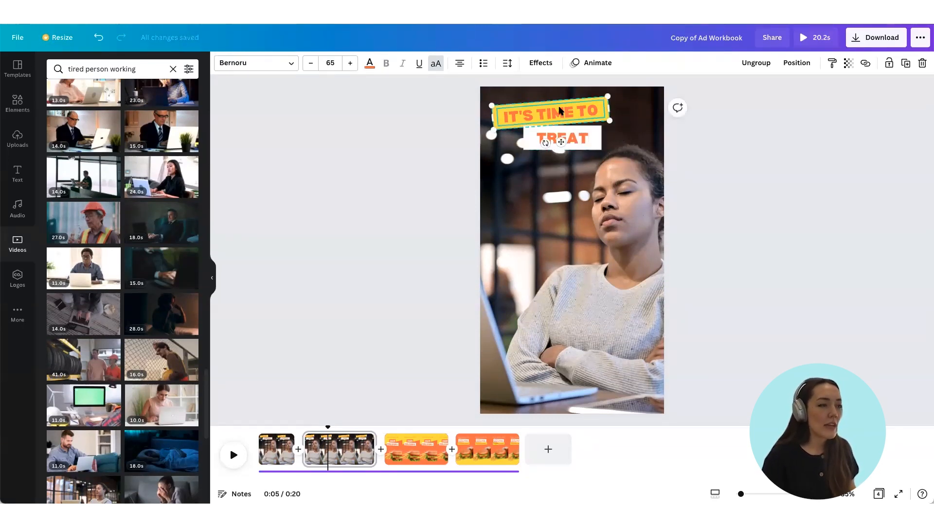
{"action": "left_click_drag", "start_coordinate": [559, 111], "coordinate": [558, 158], "text": "alt"}
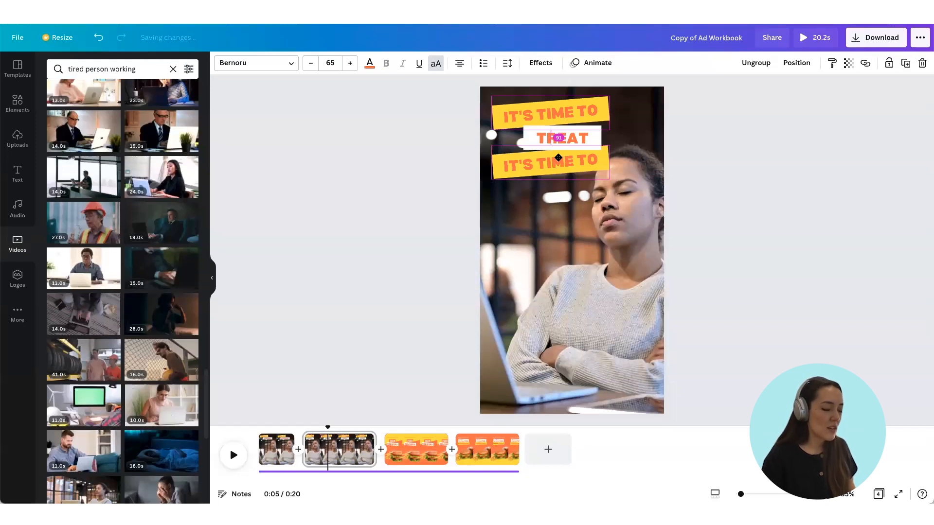
{"action": "key", "text": "Down"}
{"action": "key", "text": "Down"}
{"action": "key", "text": "Down"}
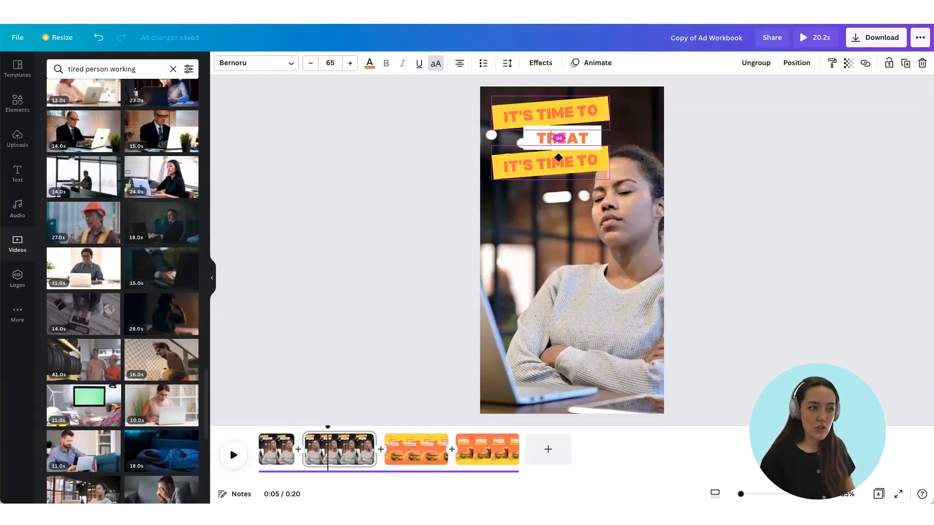
{"action": "left_click", "coordinate": [529, 170]}
{"action": "left_click_drag", "start_coordinate": [545, 192], "coordinate": [540, 191]}
{"action": "double_click", "coordinate": [538, 165]}
{"action": "type", "text": "YOURSELF"}
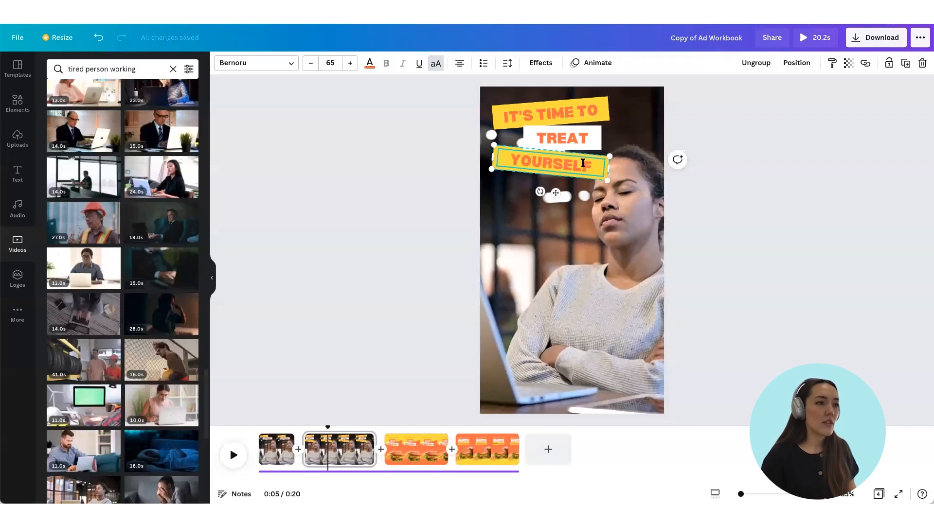
Narrow the "YOURSELF" label, shift "TREAT" to the right between the yellow labels, and straighten "YOURSELF" to horizontal.
{"action": "left_click_drag", "start_coordinate": [607, 168], "coordinate": [594, 136]}
{"action": "left_click", "coordinate": [596, 139]}
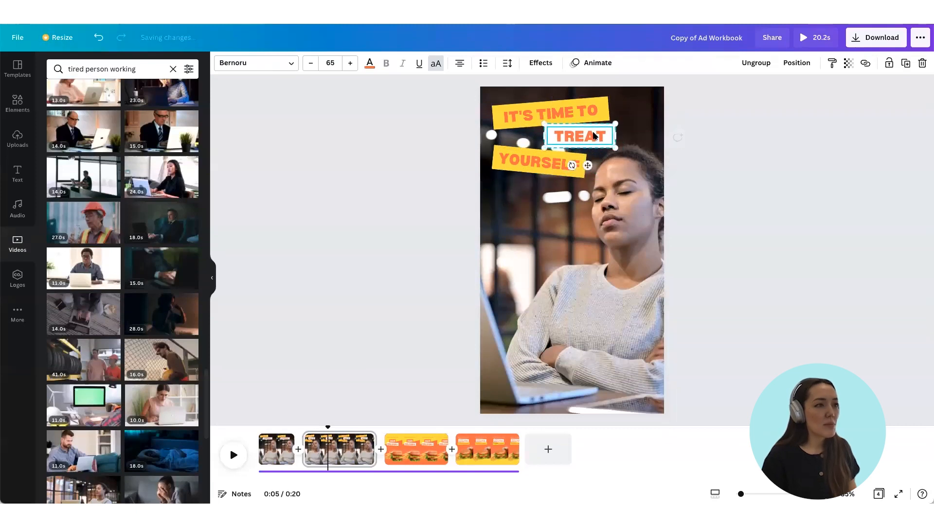
{"action": "left_click", "coordinate": [535, 164]}
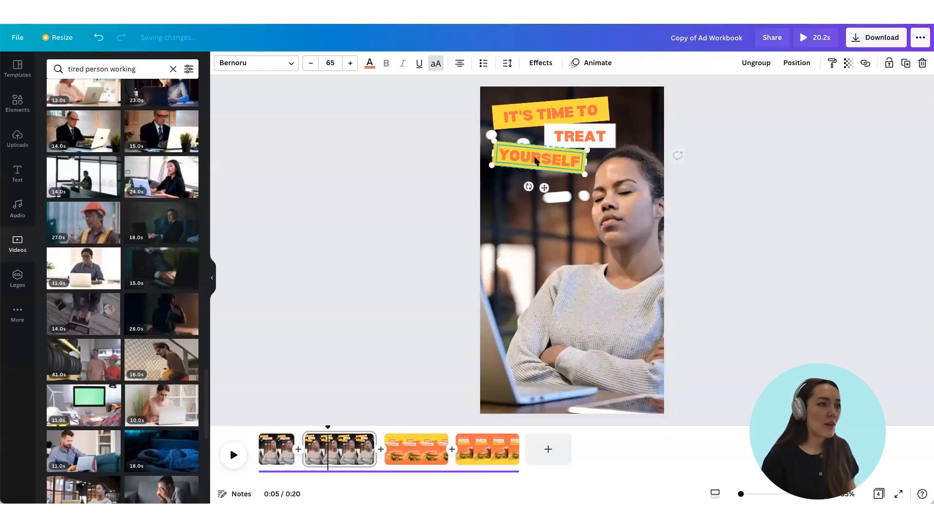
{"action": "left_click_drag", "start_coordinate": [528, 190], "coordinate": [531, 188]}
{"action": "left_click", "coordinate": [746, 170]}
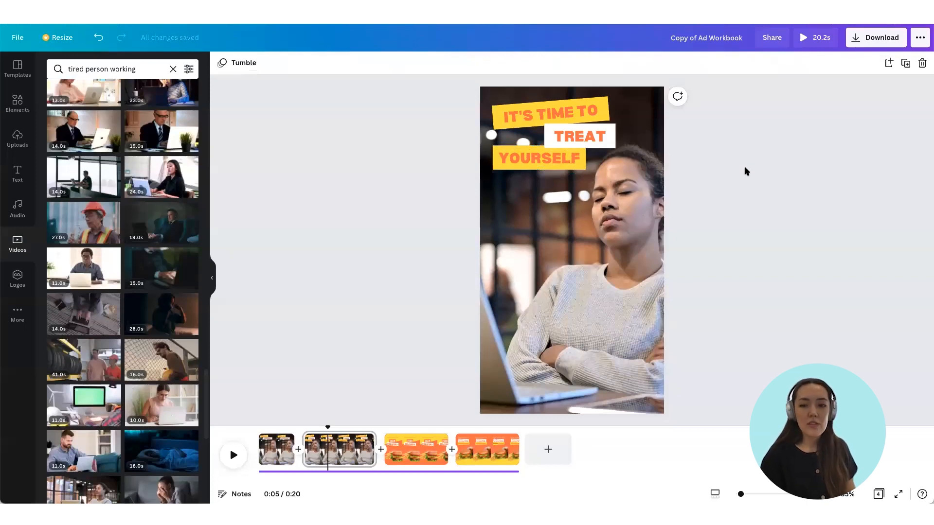
Trim the second page to 3.0 seconds and play the video from the start.
{"action": "mouse_move", "coordinate": [327, 427]}
{"action": "left_mouse_down"}
{"action": "mouse_move", "coordinate": [267, 425]}
{"action": "mouse_move", "coordinate": [336, 425]}
{"action": "mouse_move", "coordinate": [313, 424]}
{"action": "left_mouse_up"}
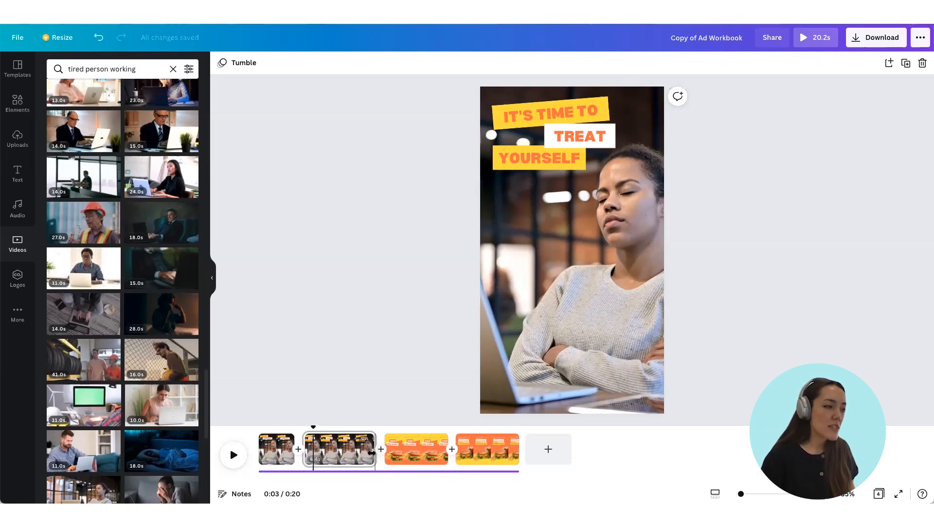
{"action": "left_click_drag", "start_coordinate": [370, 457], "coordinate": [330, 455]}
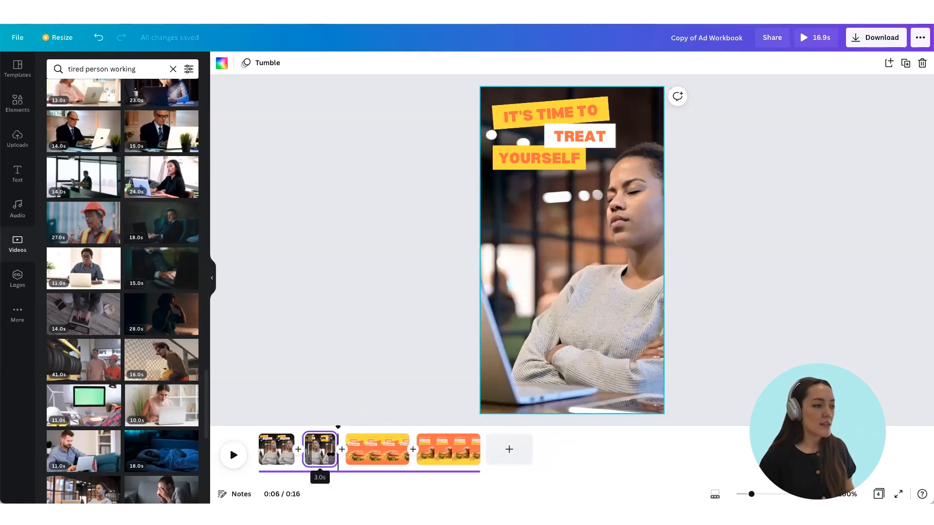
{"action": "left_click_drag", "start_coordinate": [270, 428], "coordinate": [236, 430]}
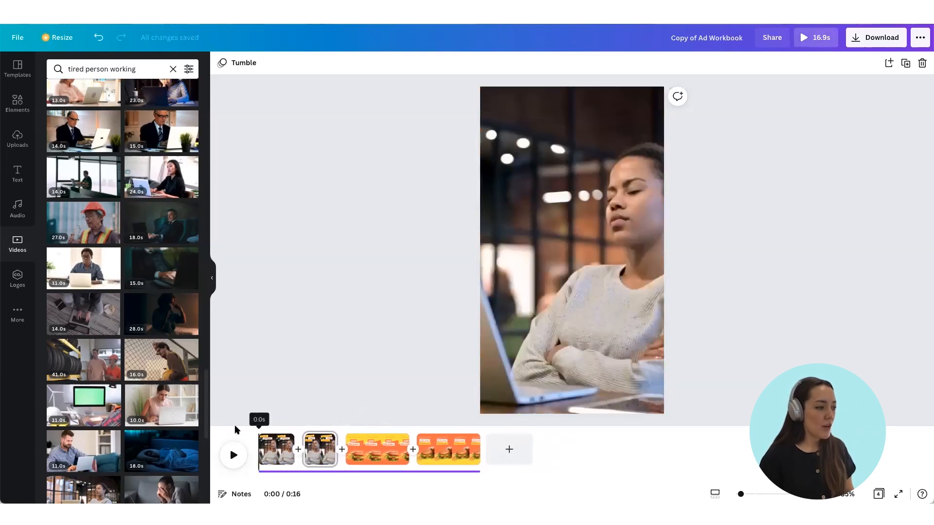
{"action": "left_click", "coordinate": [233, 455]}
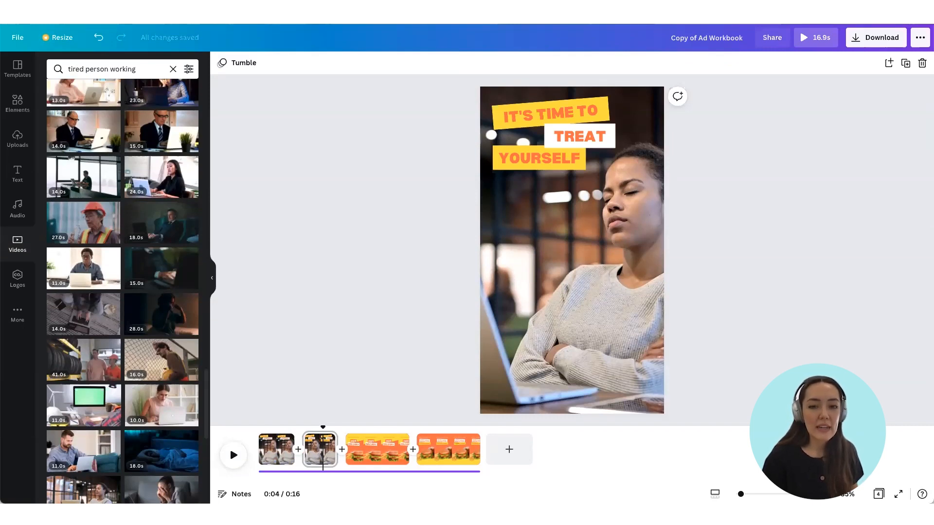
On the "FREE DELIVERY" page, change the diner name to "BRADSON'S GELATO", left-align it and move it higher.
{"action": "left_click", "coordinate": [371, 446]}
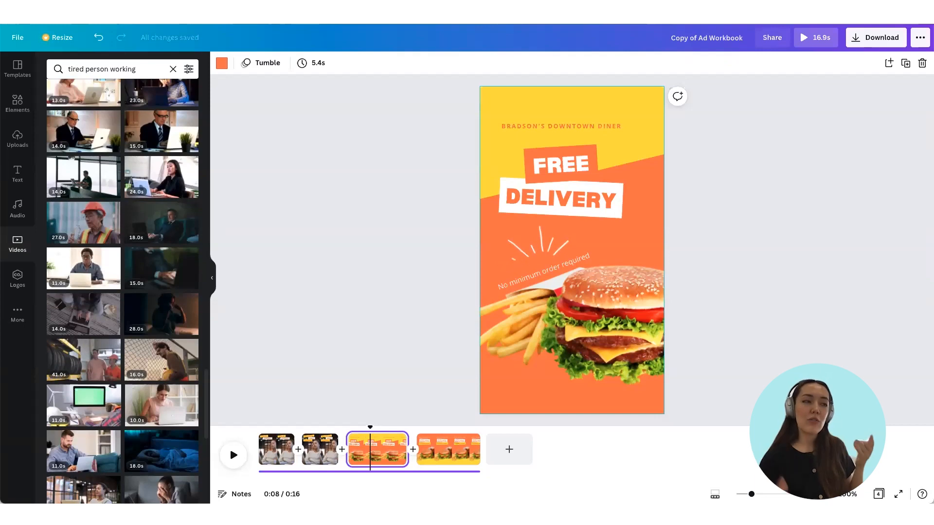
{"action": "left_click", "coordinate": [567, 124]}
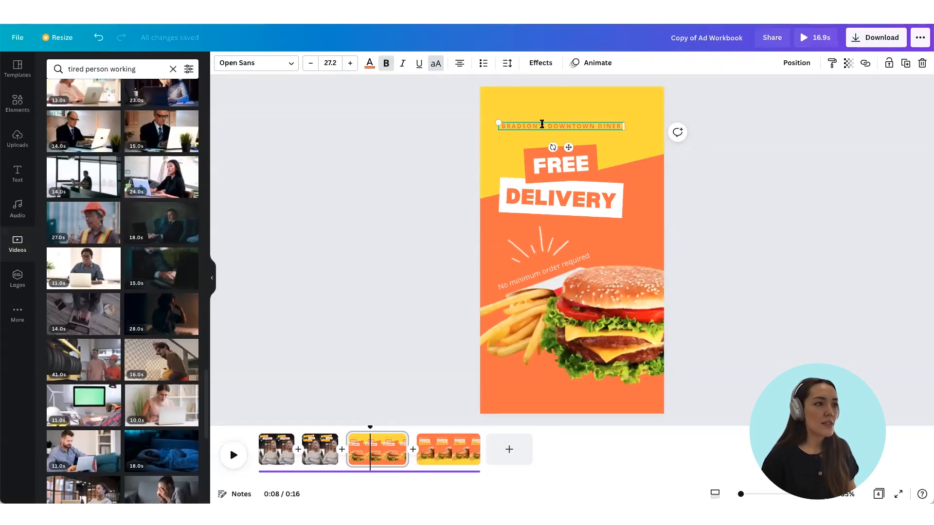
{"action": "left_click_drag", "start_coordinate": [547, 124], "coordinate": [617, 125]}
{"action": "type", "text": "G"}
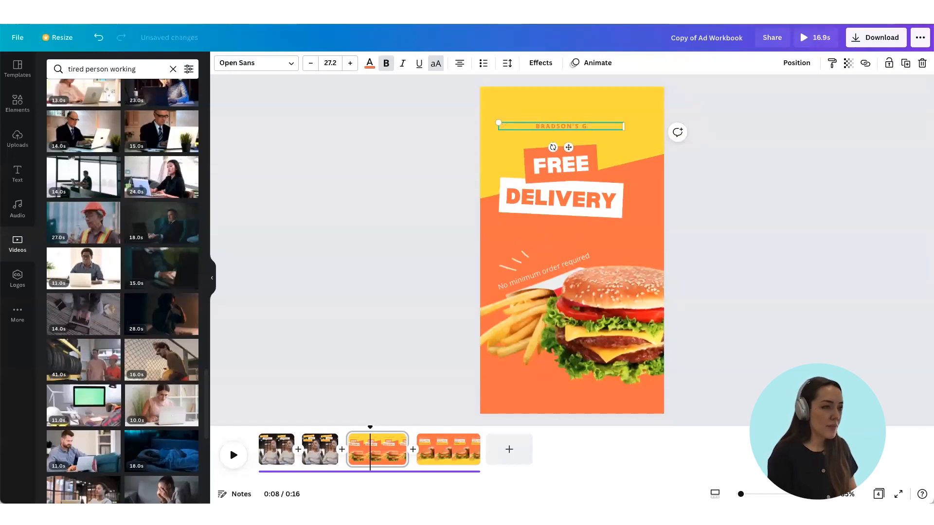
{"action": "type", "text": "ELATO"}
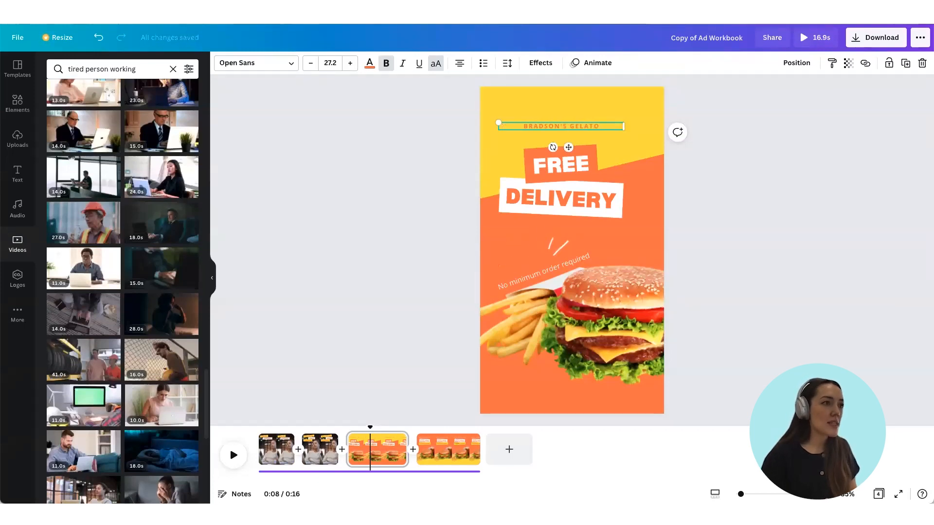
{"action": "left_click", "coordinate": [460, 64]}
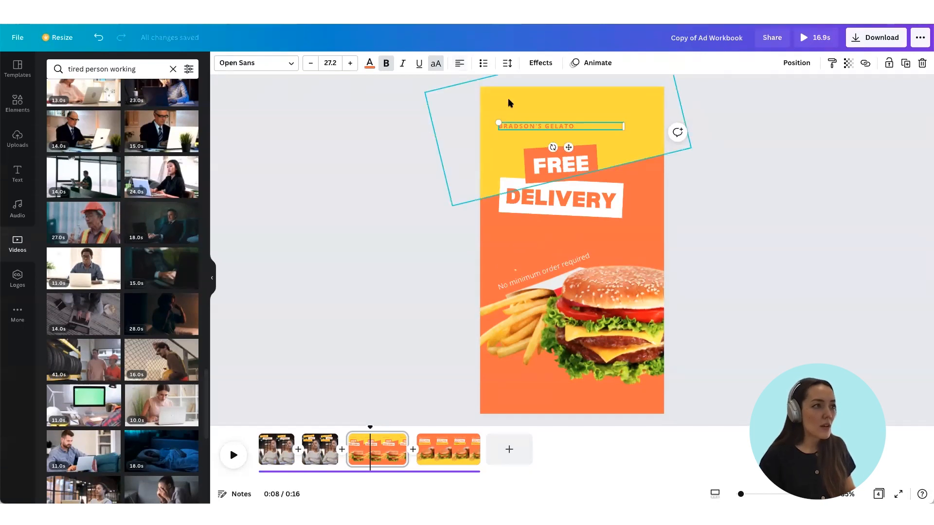
{"action": "left_click_drag", "start_coordinate": [569, 145], "coordinate": [568, 128]}
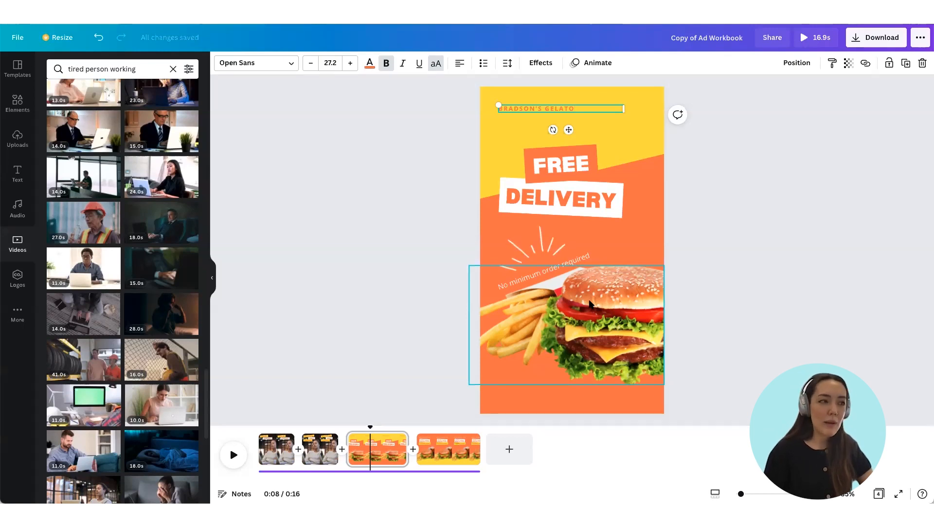
Delete the burger and fries artwork, the "No minimum order required" text and the burst lines from the third page.
{"action": "left_click", "coordinate": [589, 304]}
{"action": "key", "text": "Delete"}
{"action": "left_click", "coordinate": [564, 303]}
{"action": "key", "text": "Delete"}
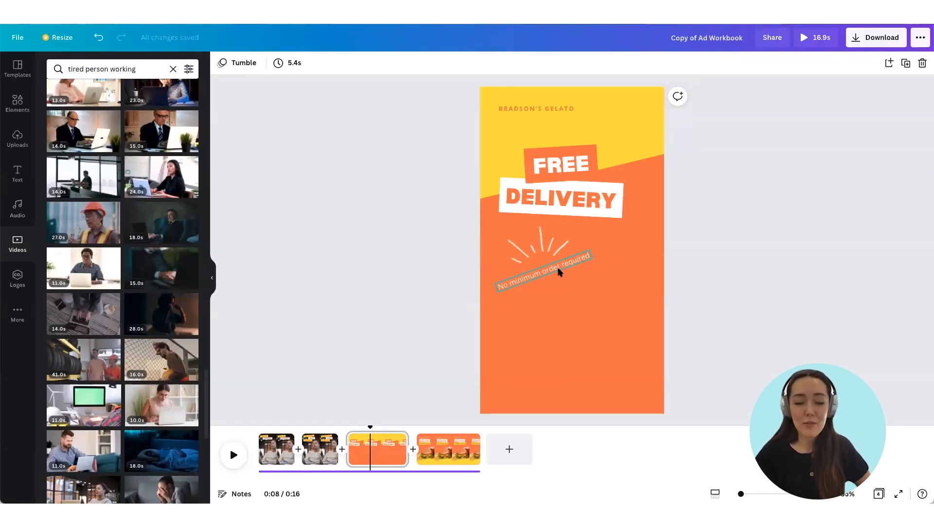
{"action": "left_click", "coordinate": [559, 271]}
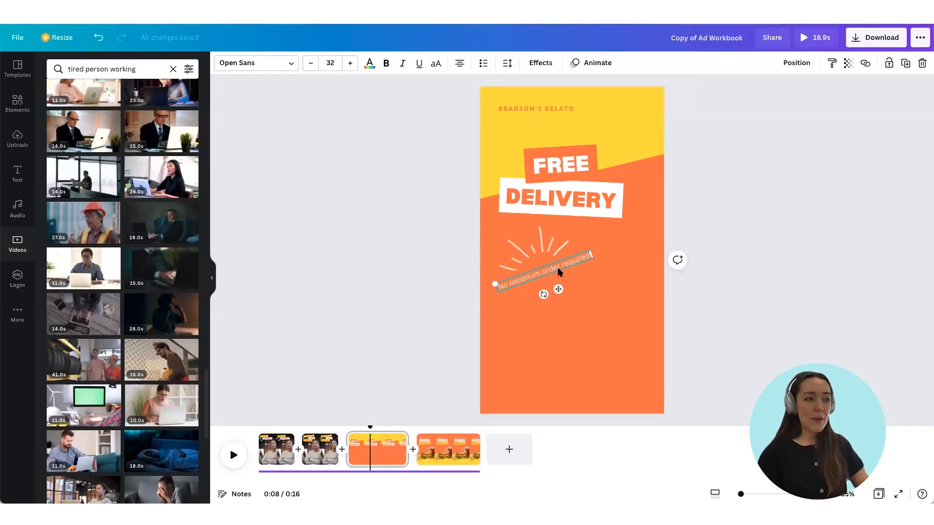
{"action": "key", "text": "Delete"}
{"action": "left_click", "coordinate": [546, 249]}
{"action": "key", "text": "Delete"}
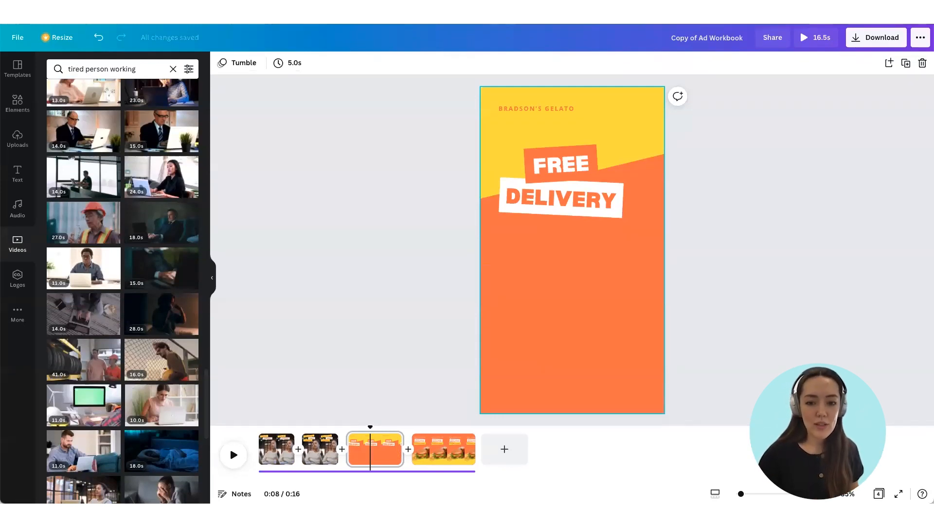
Move the "FREE" and "DELIVERY" labels up together, just below the business name.
{"action": "left_click", "coordinate": [587, 168]}
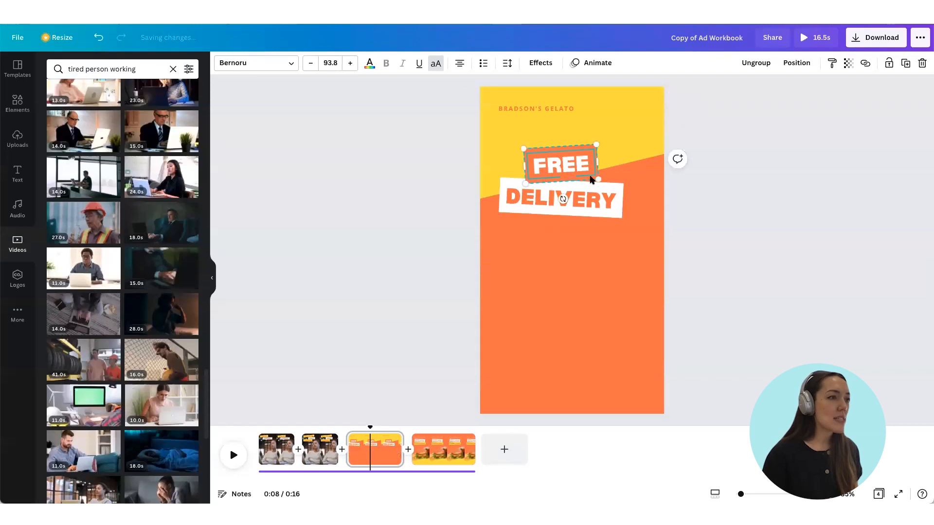
{"action": "left_click_drag", "start_coordinate": [595, 197], "coordinate": [594, 171]}
{"action": "left_click", "coordinate": [851, 215]}
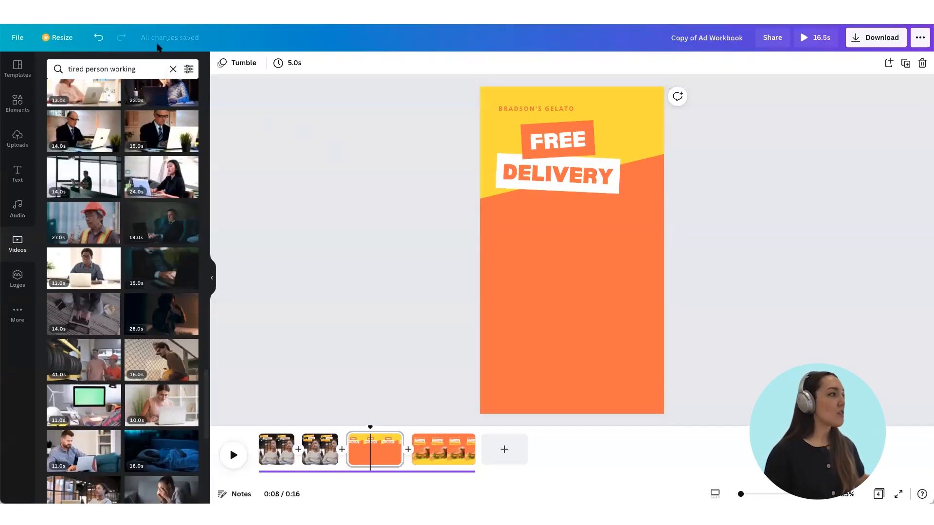
Replace the stock video search term with "gelato" and run the search.
{"action": "left_click", "coordinate": [172, 69]}
{"action": "type", "text": "gelt"}
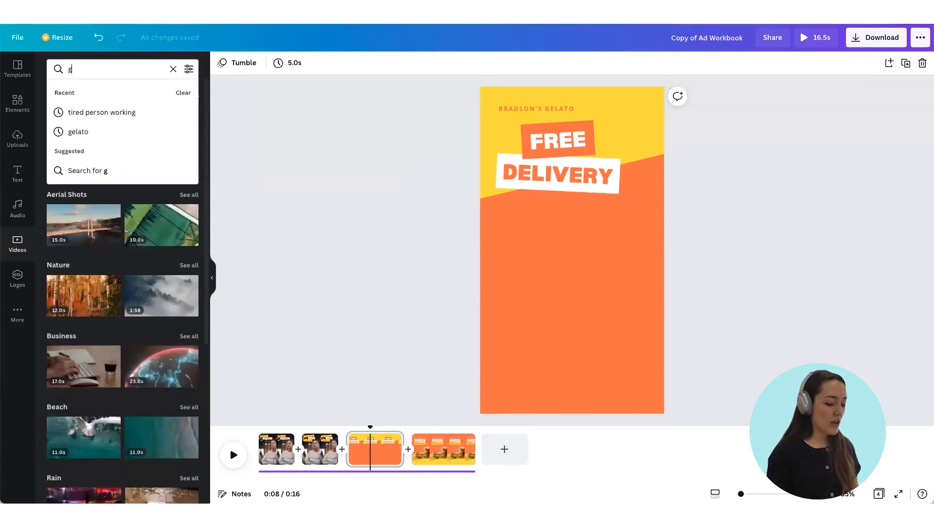
{"action": "key", "text": "BackSpace"}
{"action": "type", "text": "ato"}
{"action": "key", "text": "Return"}
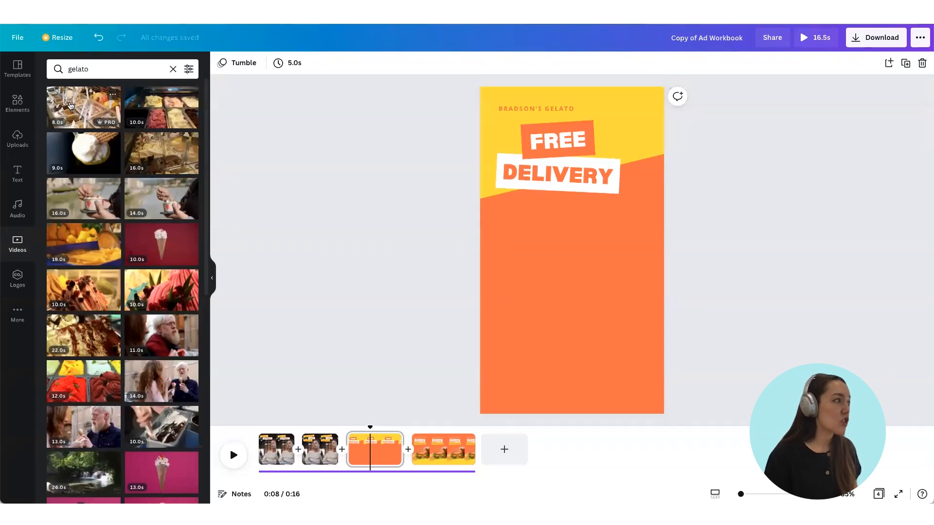
Set the first gelato counter clip as the "FREE DELIVERY" page's background and shorten the page to 3.5 seconds.
{"action": "left_click_drag", "start_coordinate": [70, 106], "coordinate": [546, 219]}
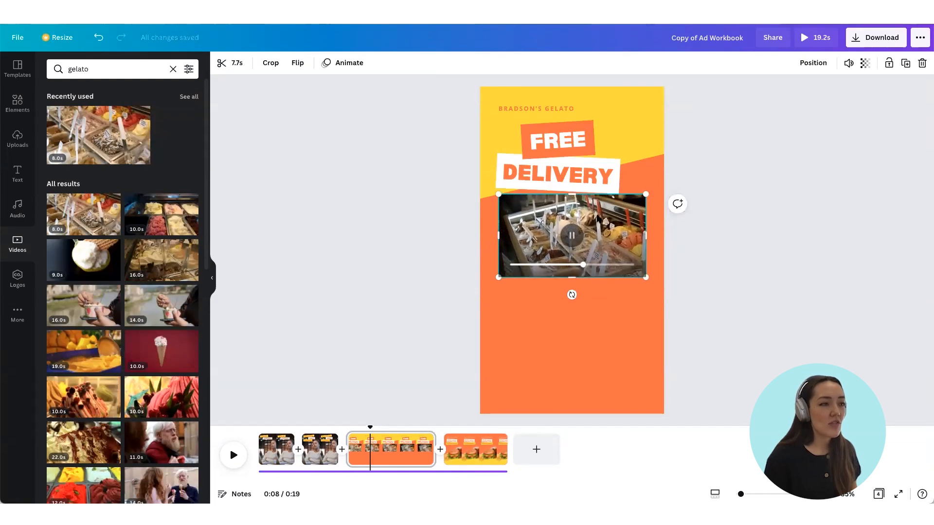
{"action": "left_click_drag", "start_coordinate": [643, 277], "coordinate": [671, 292]}
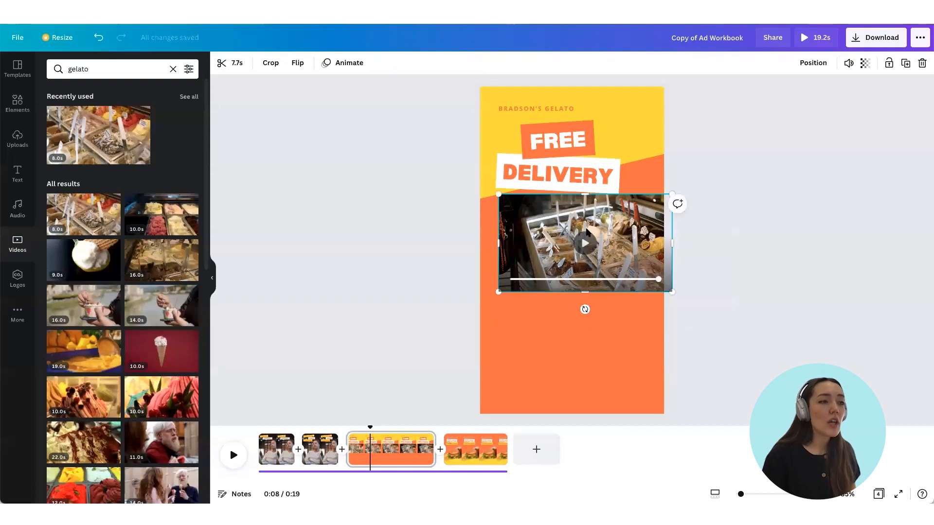
{"action": "right_click", "coordinate": [620, 223]}
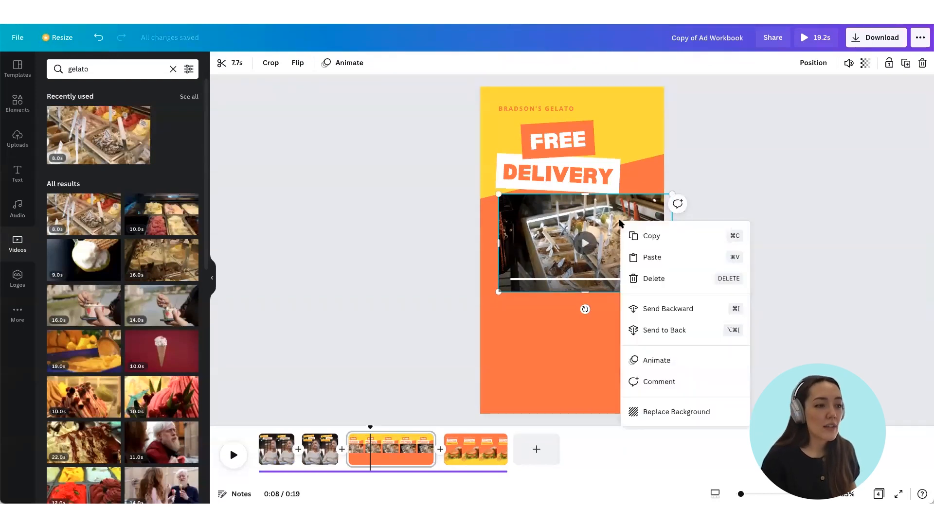
{"action": "left_click", "coordinate": [666, 413]}
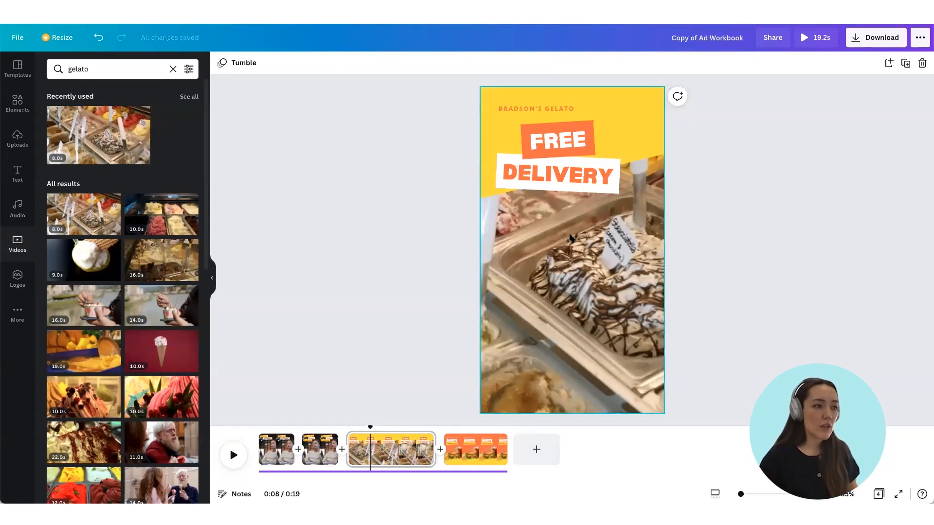
{"action": "left_click", "coordinate": [572, 249]}
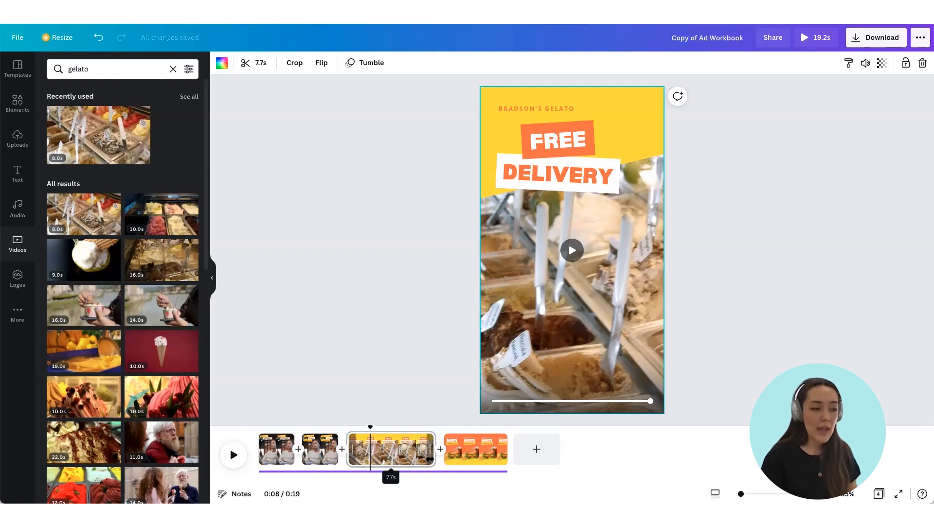
{"action": "left_click_drag", "start_coordinate": [428, 459], "coordinate": [380, 456]}
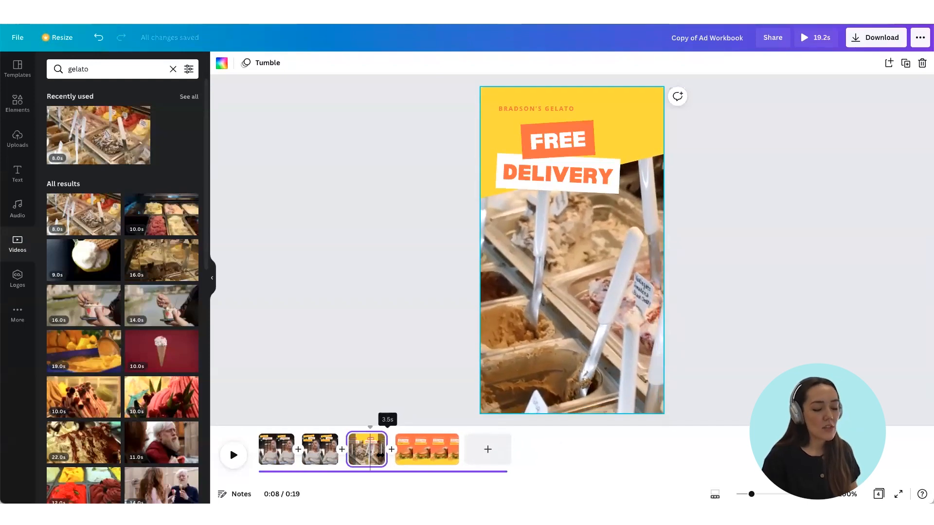
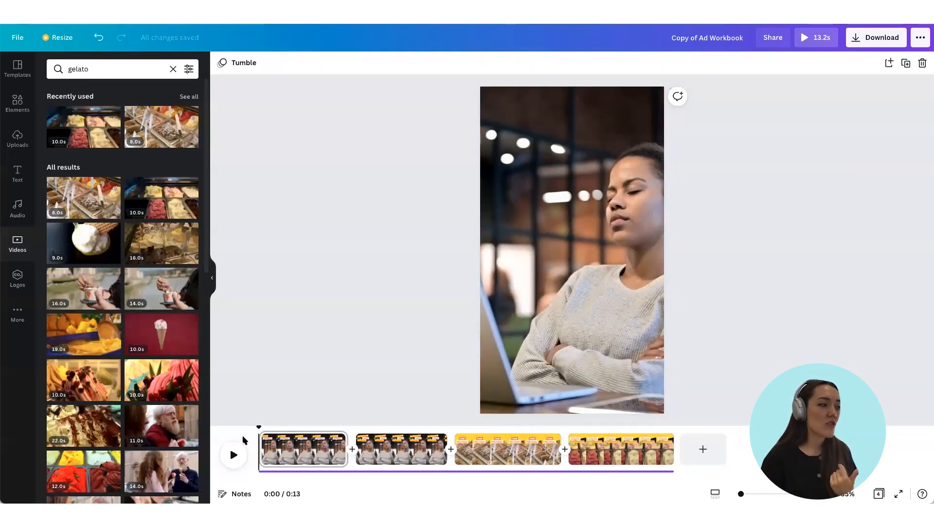
Scrub through the timeline to the third page and play the ad preview from the beginning of the first page.
{"action": "left_click_drag", "start_coordinate": [258, 427], "coordinate": [462, 427]}
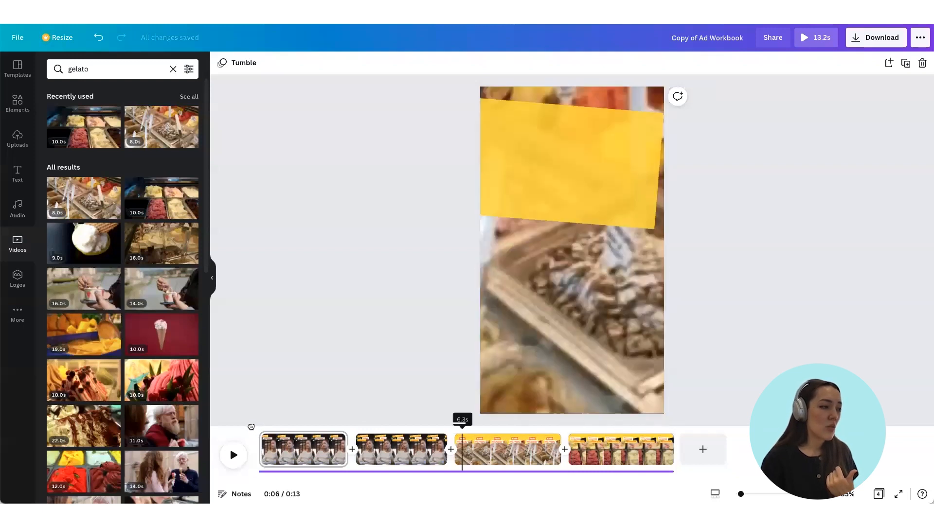
{"action": "left_click", "coordinate": [233, 455]}
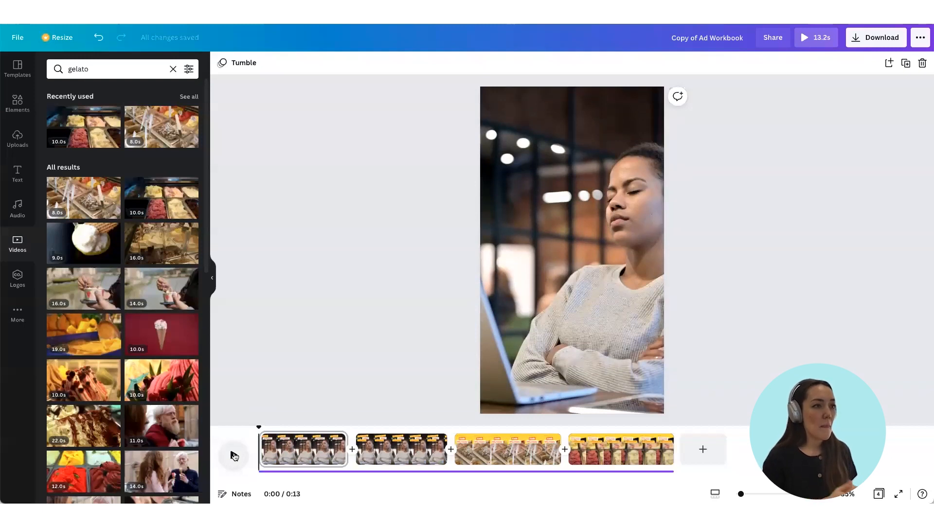
{"action": "left_click", "coordinate": [233, 455]}
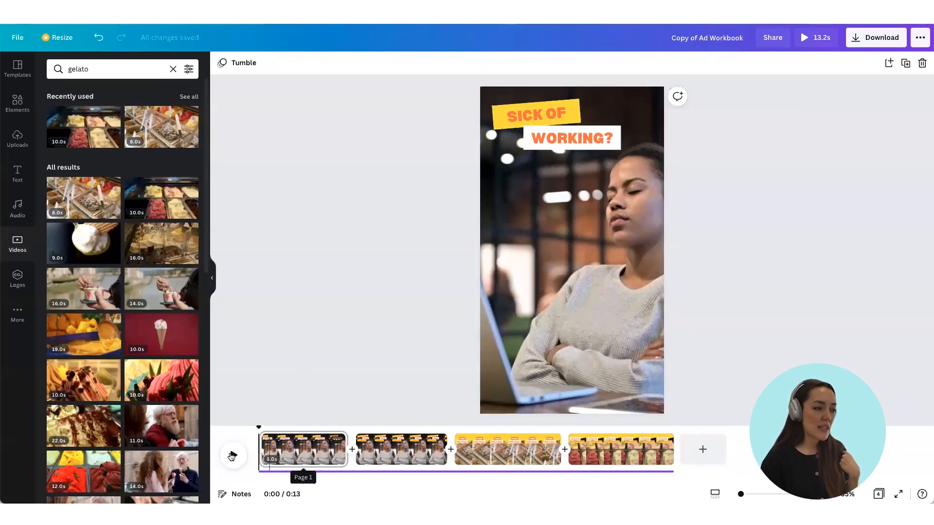
{"action": "left_click", "coordinate": [231, 457]}
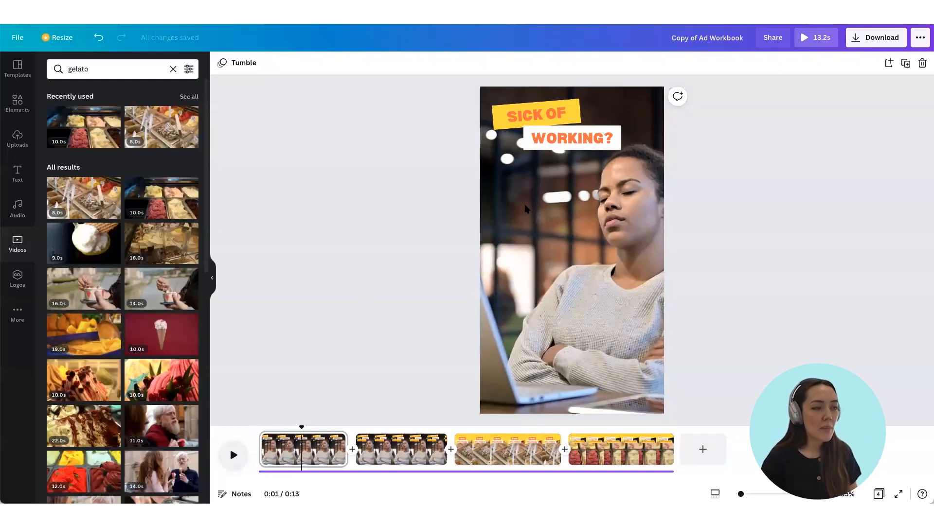
Open the page animation options and preview playback from the second page into the "FREE DELIVERY" page.
{"action": "left_click", "coordinate": [237, 68]}
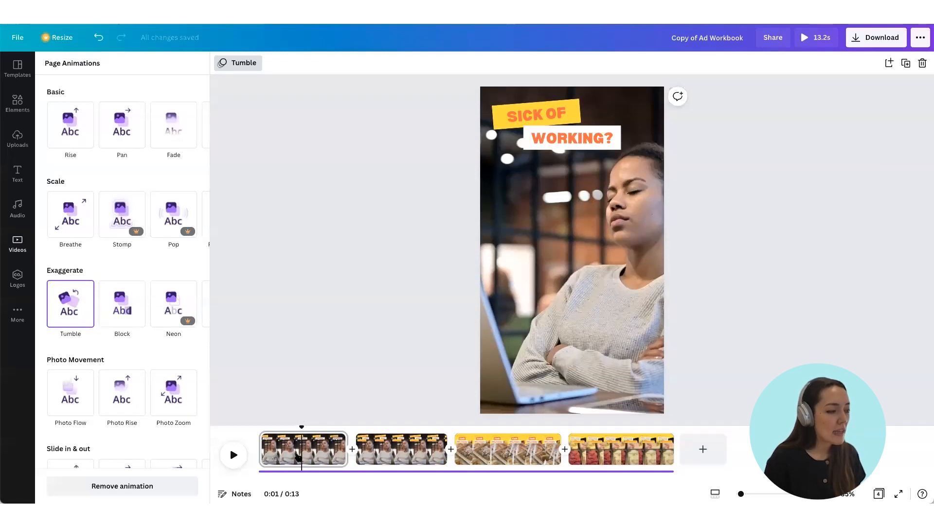
{"action": "left_click_drag", "start_coordinate": [304, 425], "coordinate": [401, 425]}
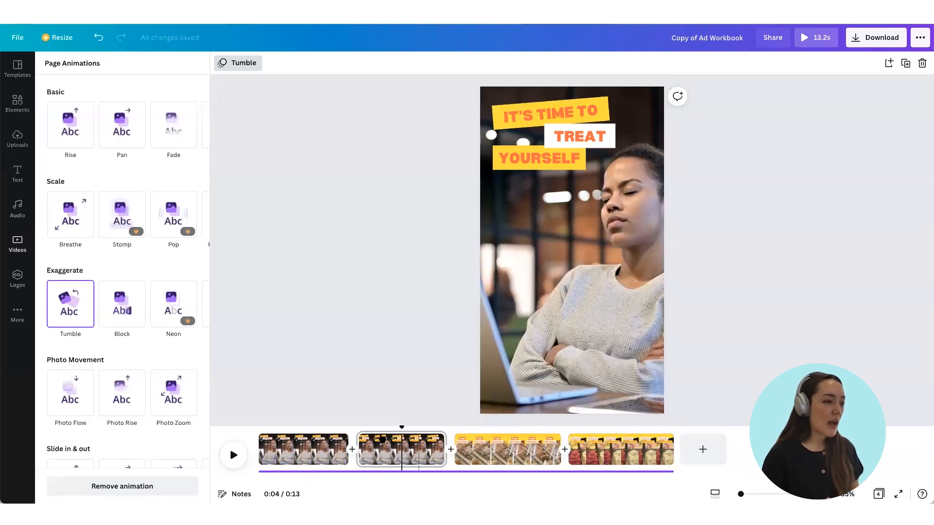
{"action": "left_click", "coordinate": [235, 454]}
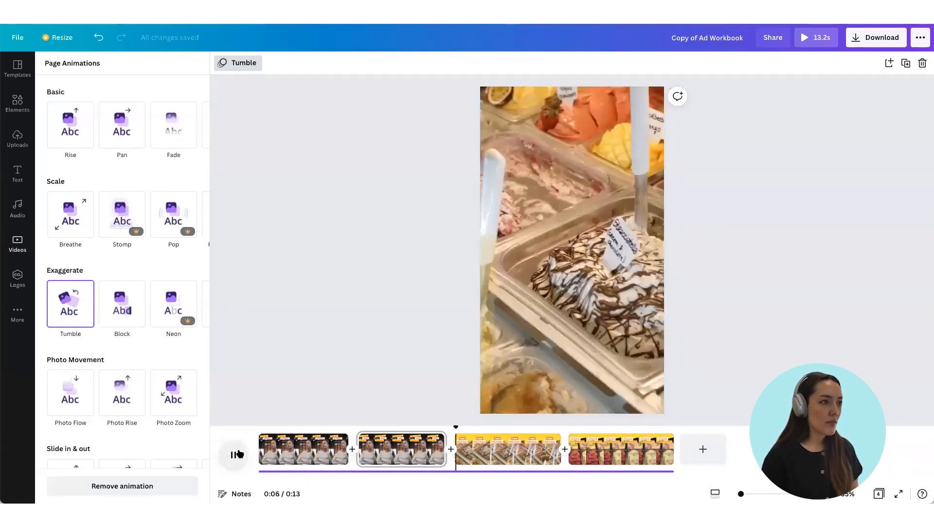
{"action": "left_click", "coordinate": [584, 146]}
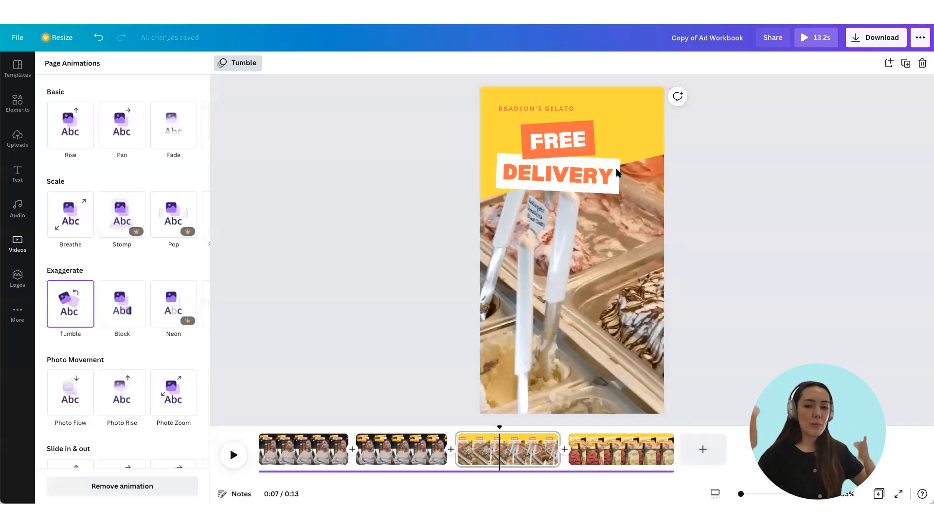
Remove the animations from the yellow shape and the "BRADSON'S GELATO" text on the "FREE DELIVERY" page, and preview the page.
{"action": "left_click", "coordinate": [630, 128]}
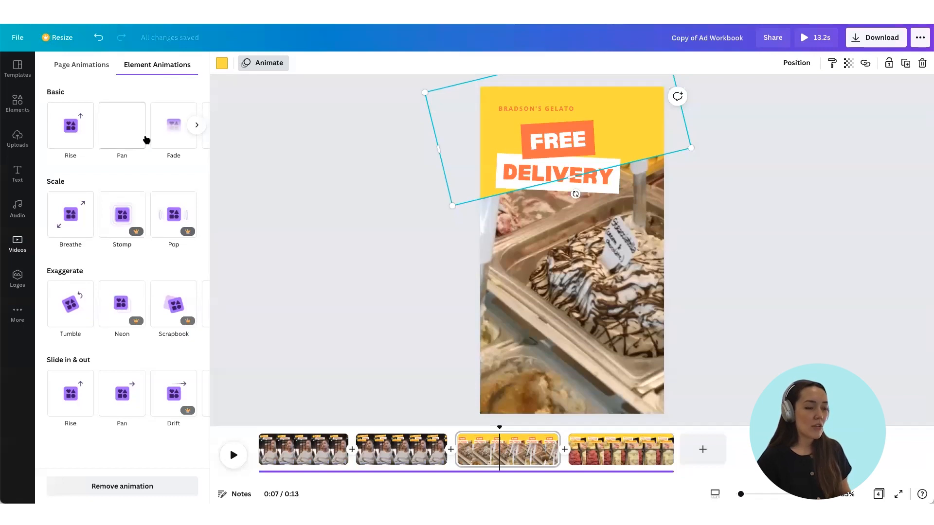
{"action": "left_click", "coordinate": [174, 126]}
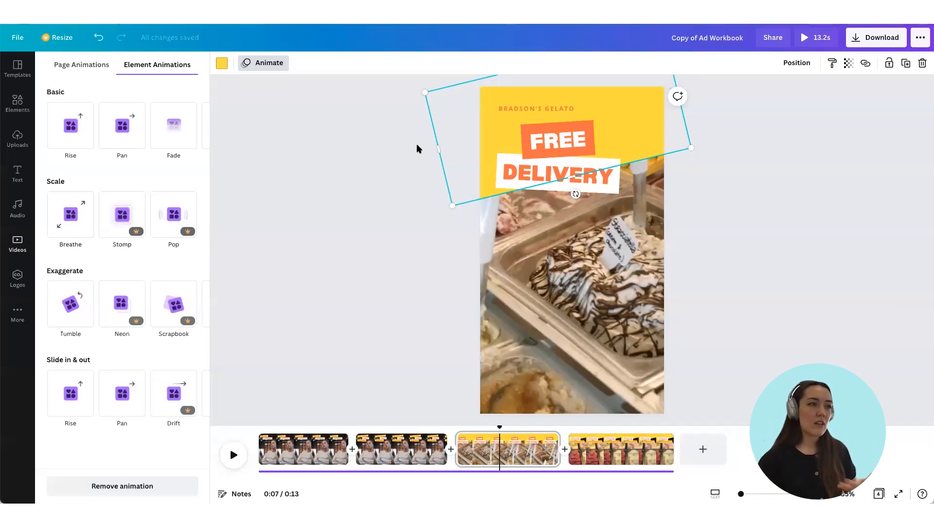
{"action": "left_click", "coordinate": [152, 486]}
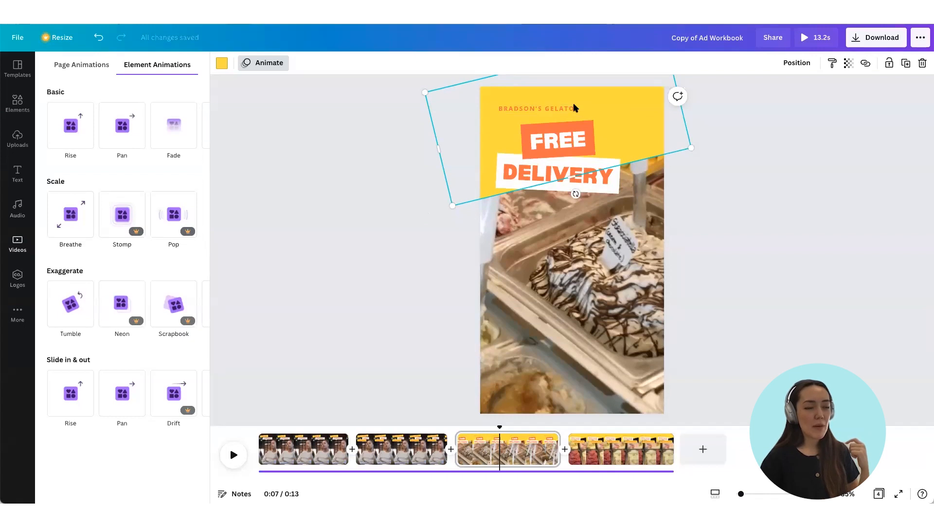
{"action": "left_click", "coordinate": [528, 109]}
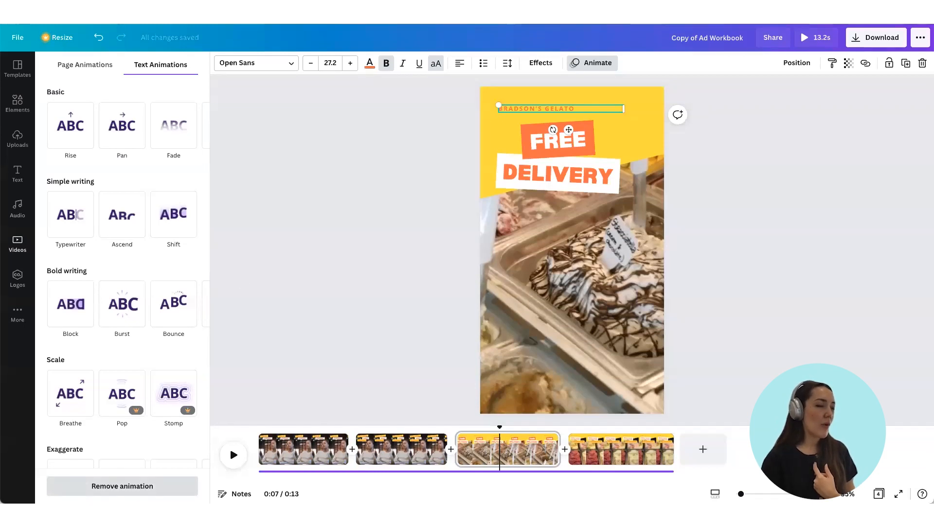
{"action": "left_click", "coordinate": [169, 487]}
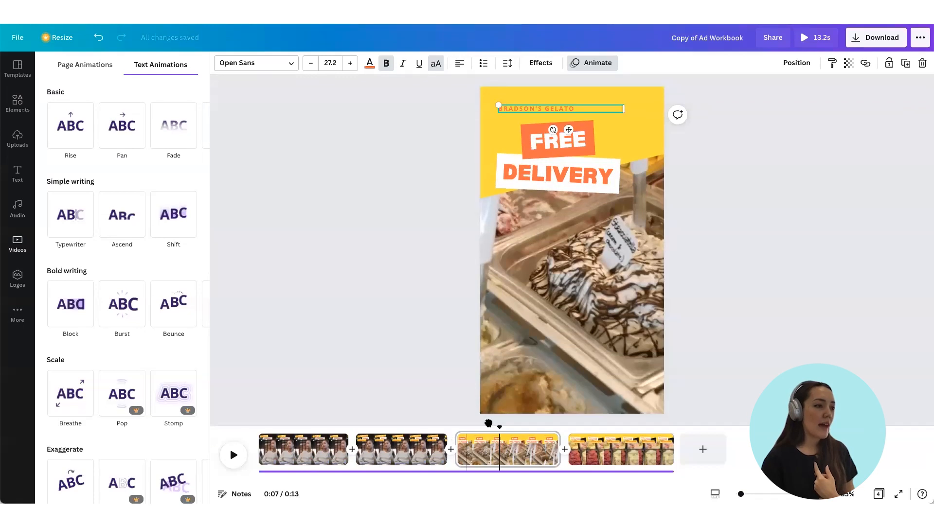
{"action": "left_click", "coordinate": [518, 146]}
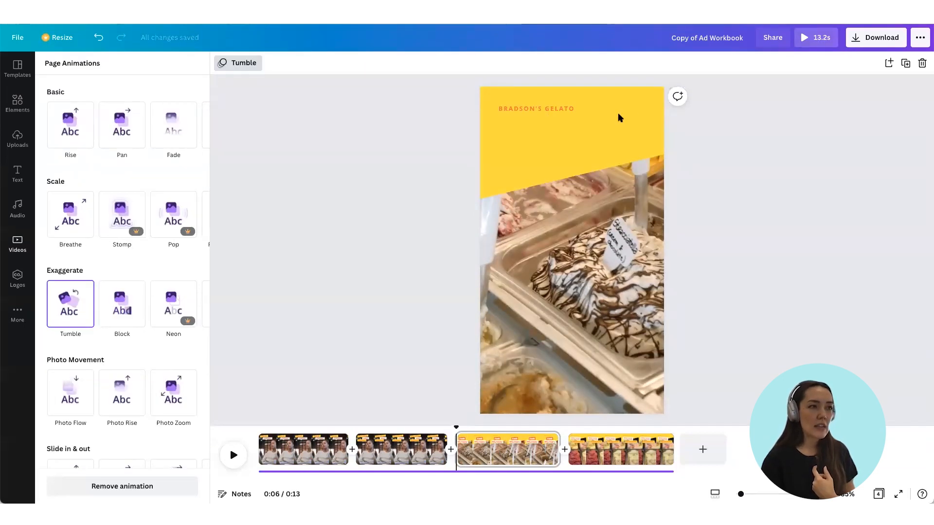
{"action": "left_click", "coordinate": [234, 456]}
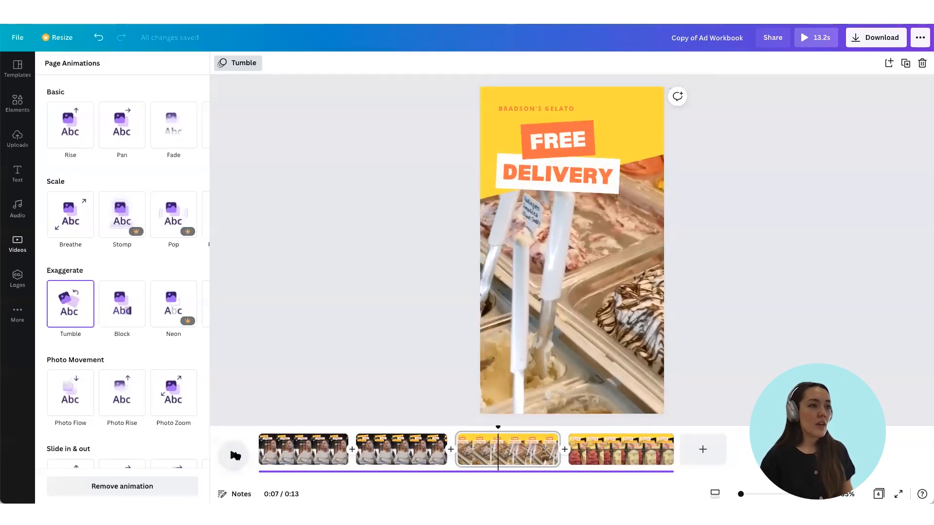
Apply the Rise element animation to the "FREE" label on the third page.
{"action": "left_click", "coordinate": [561, 154]}
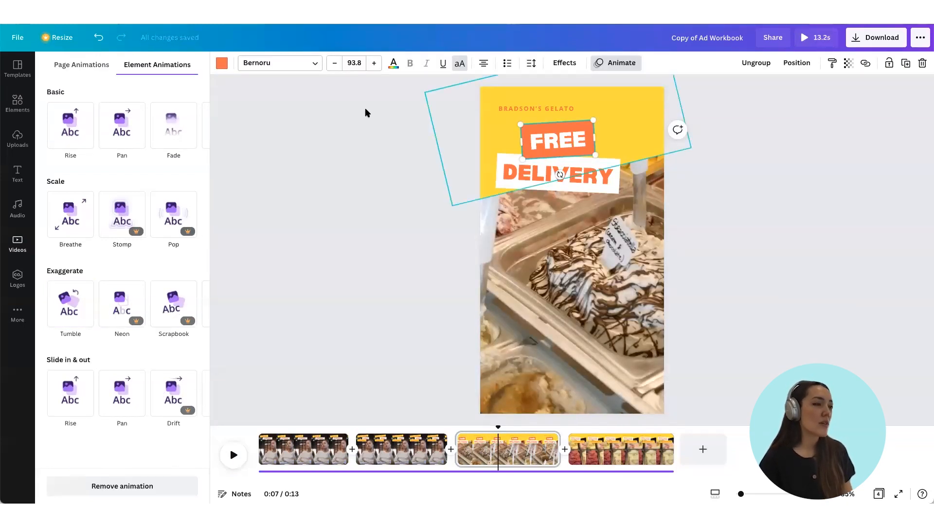
{"action": "left_click", "coordinate": [81, 136]}
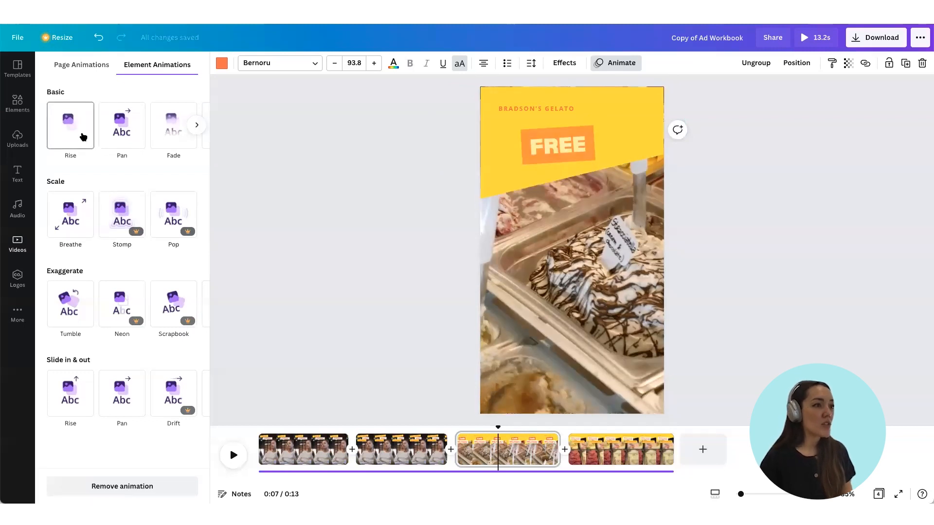
{"action": "left_click", "coordinate": [81, 136]}
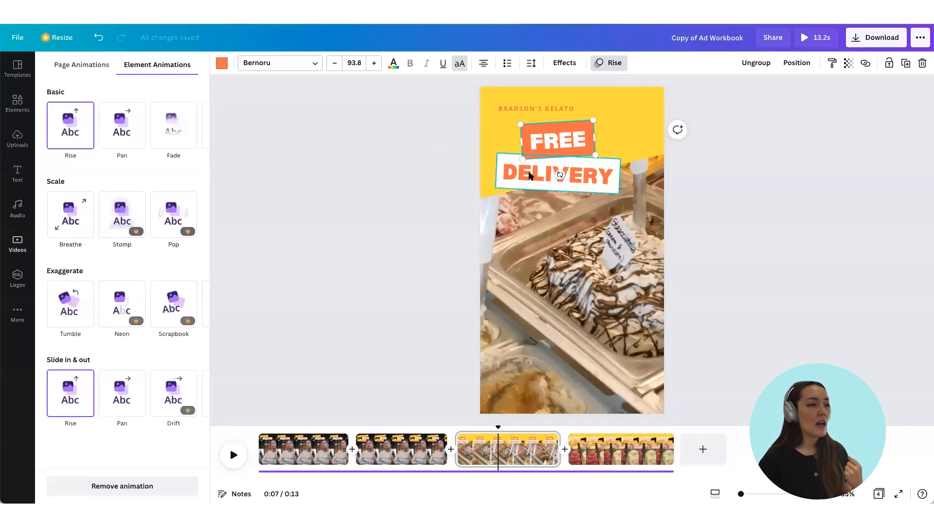
Apply the Pan text animation to the "DELIVERY" text on the third page.
{"action": "left_click", "coordinate": [531, 176]}
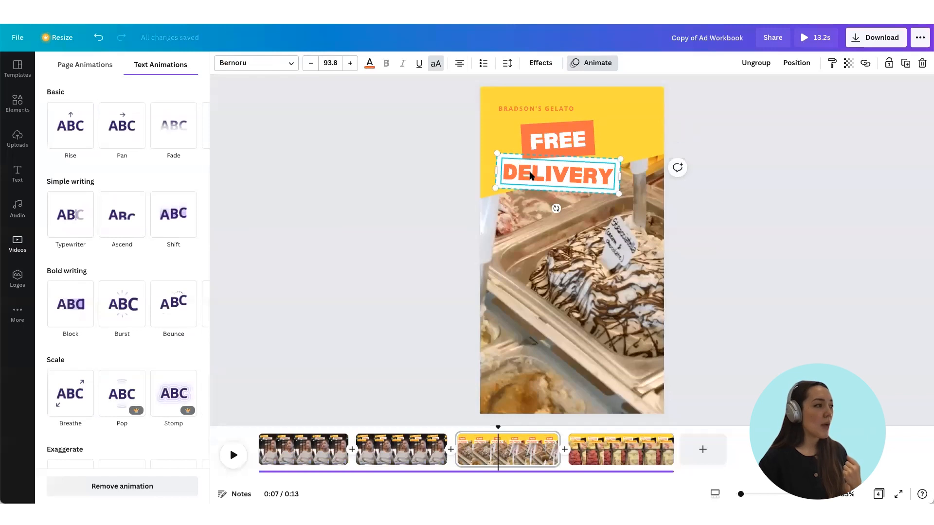
{"action": "left_click", "coordinate": [117, 140]}
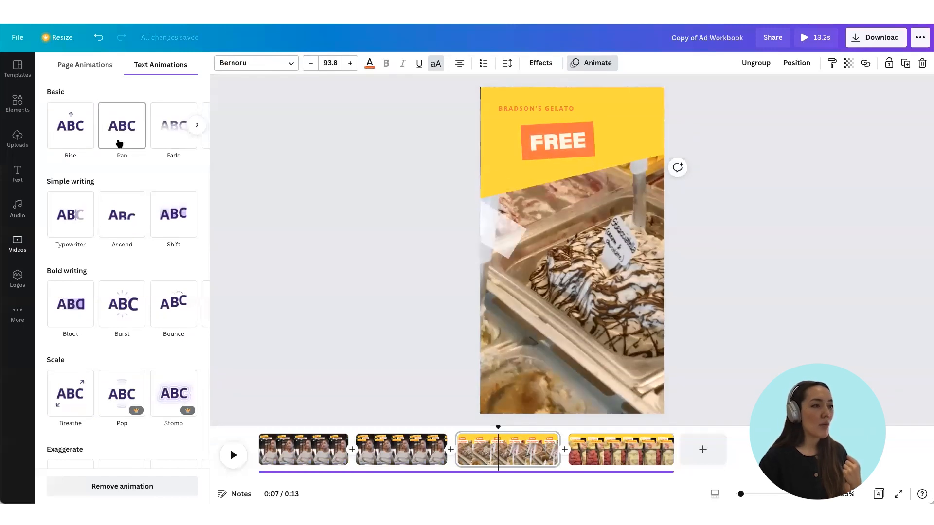
{"action": "left_click", "coordinate": [119, 143]}
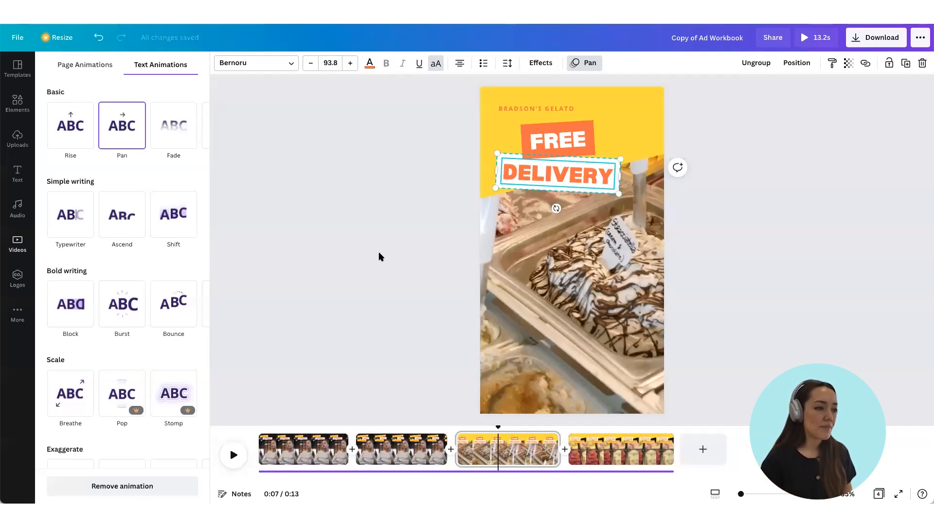
On the fourth page, remove the animations from the yellow shape and the "BRADSON'S GELATO" text.
{"action": "left_click", "coordinate": [600, 457]}
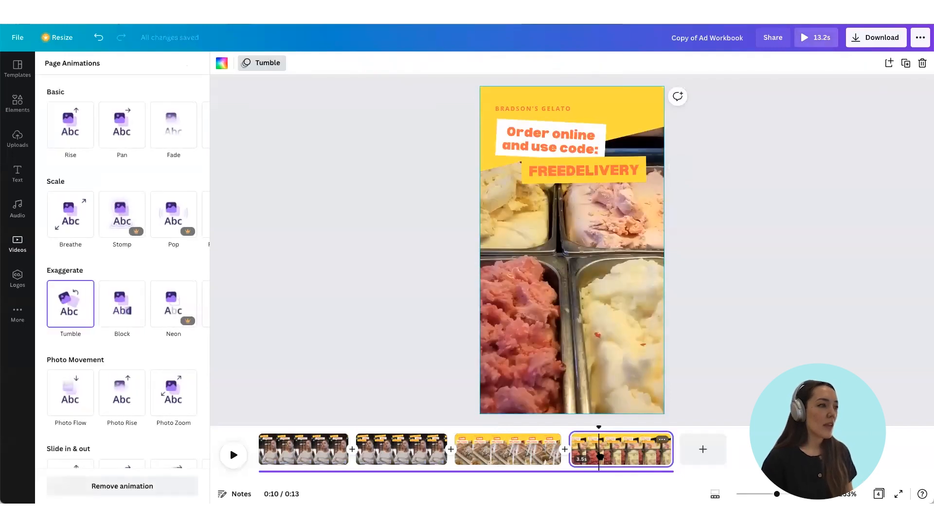
{"action": "left_click", "coordinate": [630, 99]}
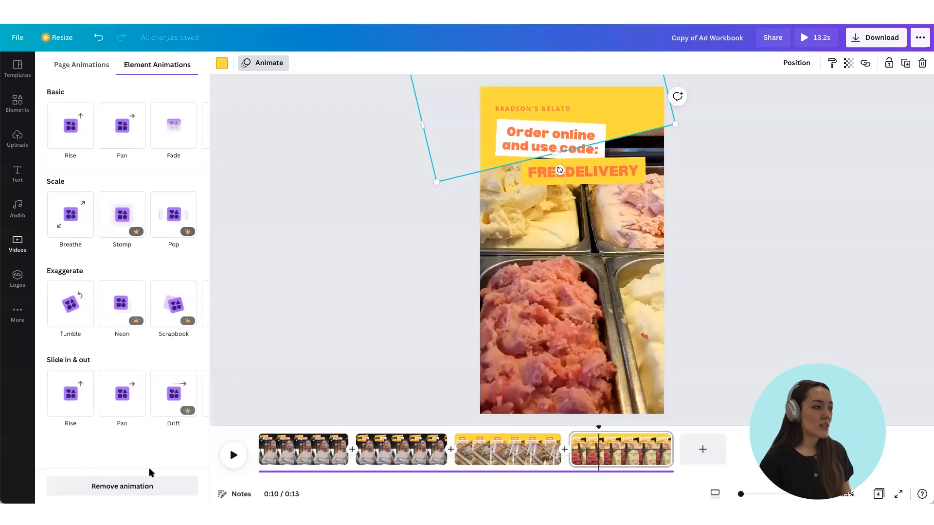
{"action": "left_click", "coordinate": [121, 489]}
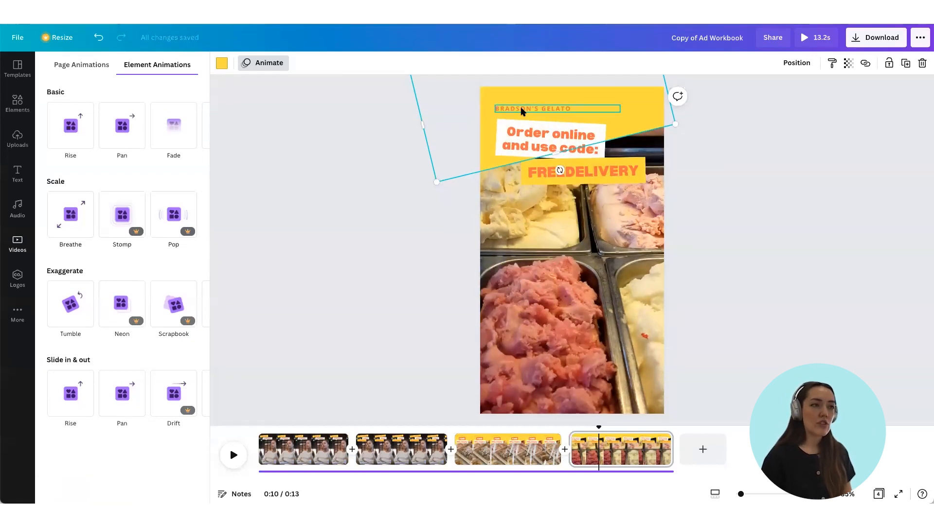
{"action": "left_click", "coordinate": [521, 110]}
{"action": "left_click", "coordinate": [148, 485]}
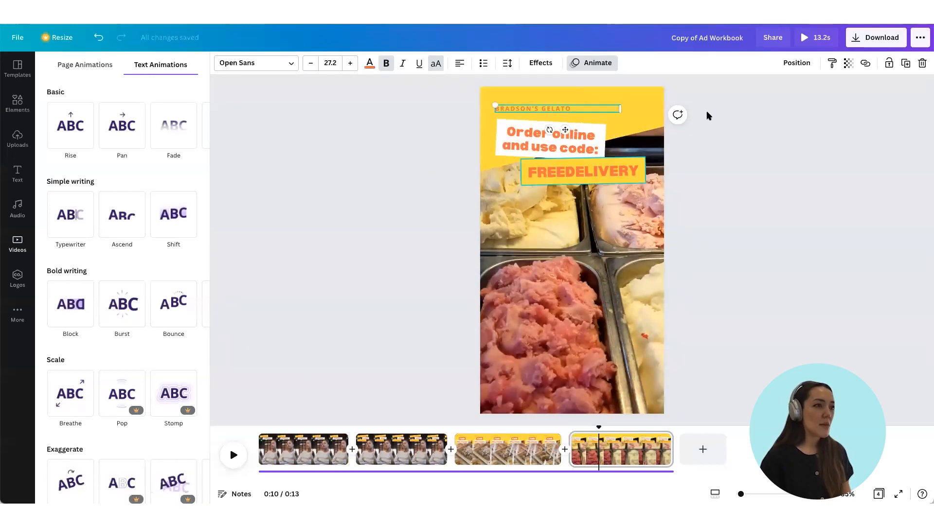
Apply the Rise element animation to the "Order online and use code:" label's box on the fourth page.
{"action": "left_click", "coordinate": [527, 139]}
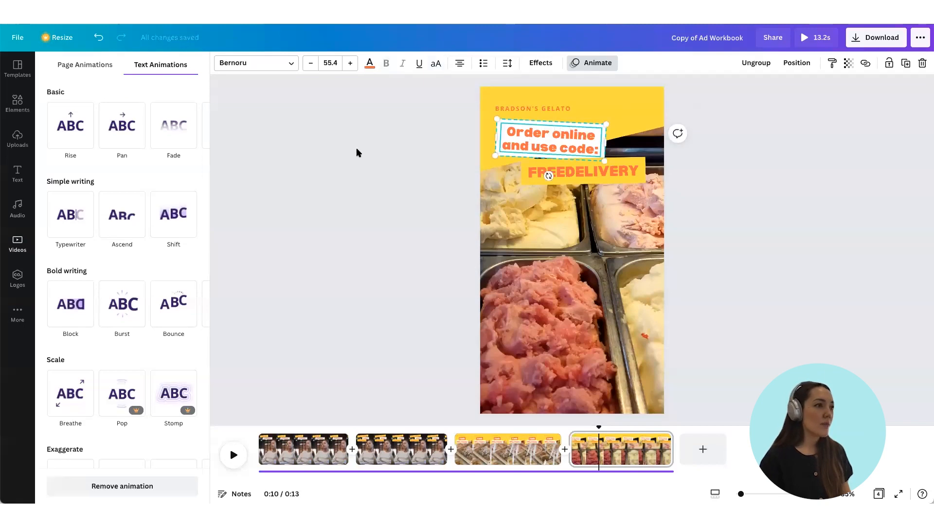
{"action": "left_click", "coordinate": [511, 125]}
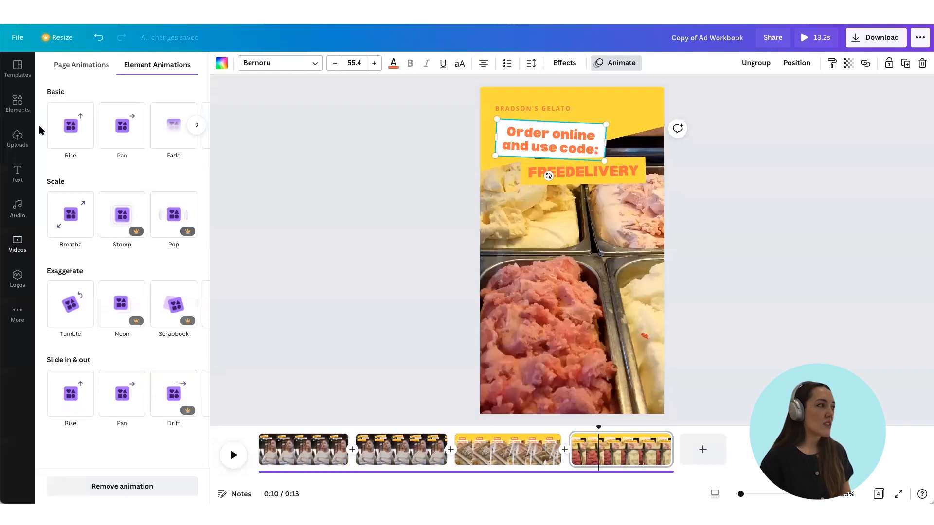
{"action": "left_click", "coordinate": [66, 138]}
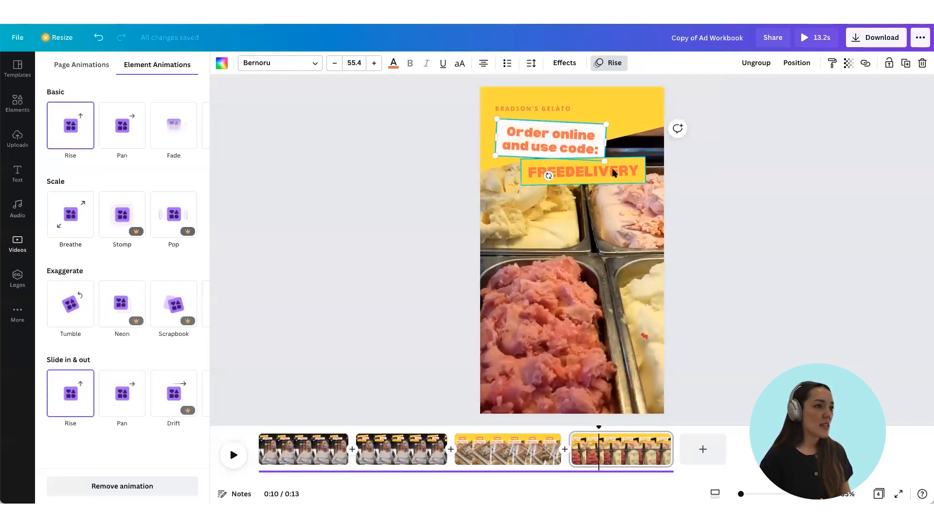
Select the "FREEDELIVERY" text inside its yellow label on the fourth page and show its text animation options.
{"action": "left_click", "coordinate": [613, 173]}
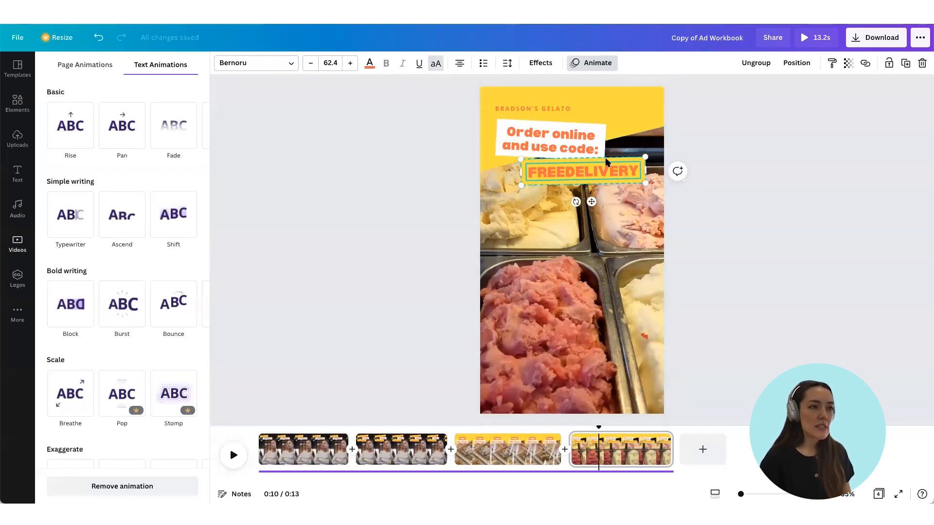
{"action": "left_click", "coordinate": [606, 161]}
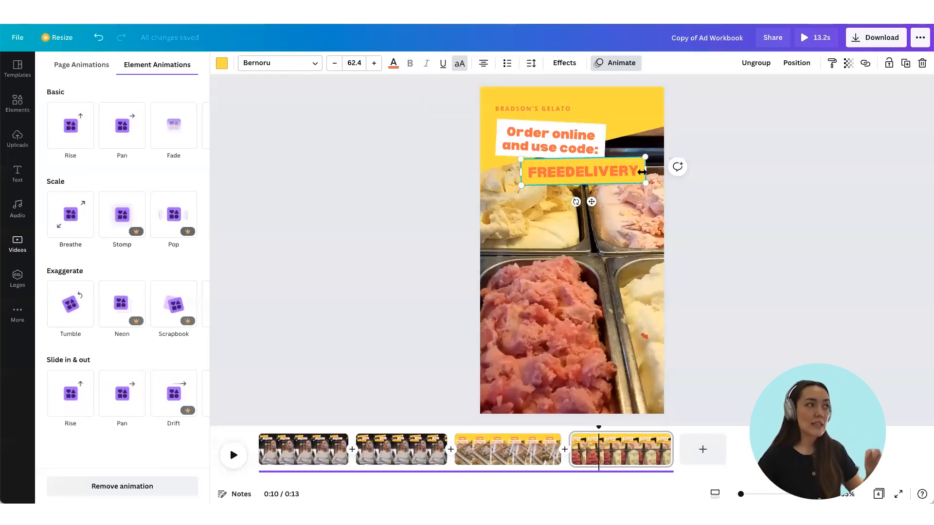
{"action": "left_click", "coordinate": [556, 173]}
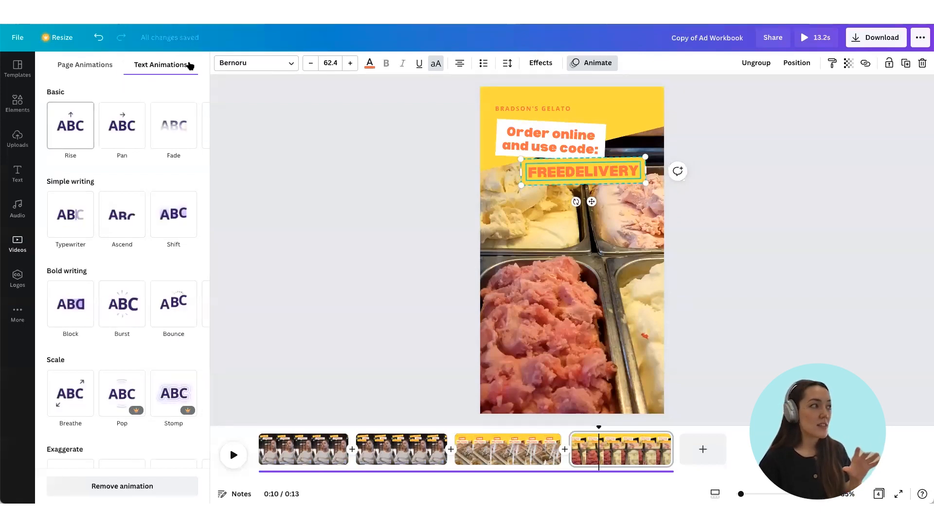
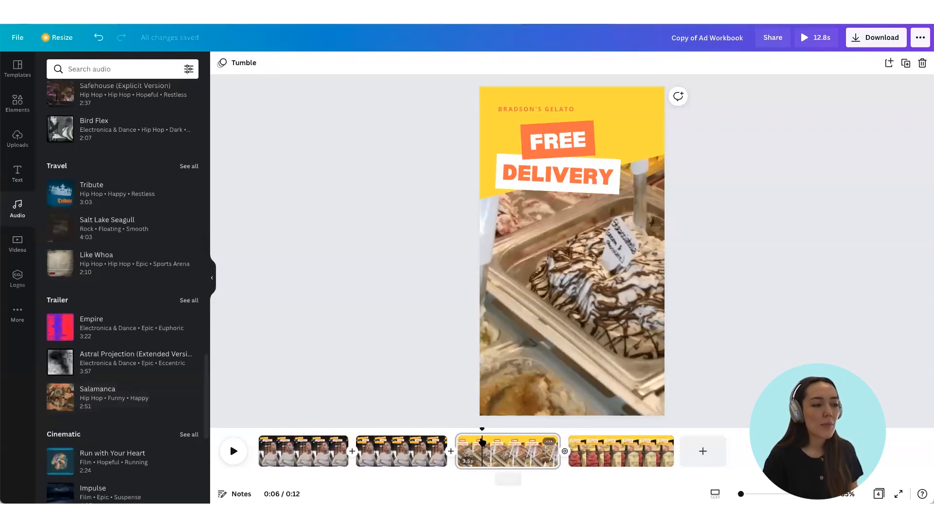
Add the Salamanca music track to the ad, starting from the beginning of the first page.
{"action": "left_click_drag", "start_coordinate": [481, 428], "coordinate": [243, 424]}
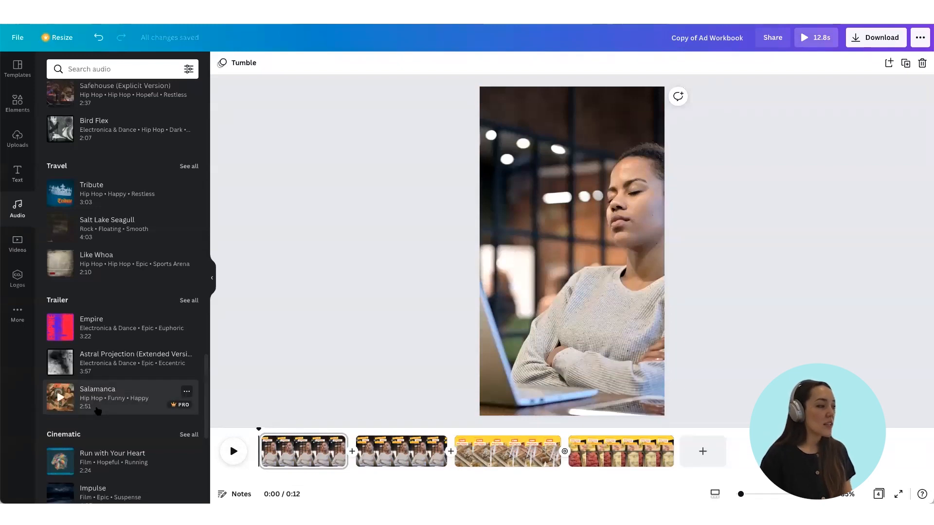
{"action": "left_click_drag", "start_coordinate": [99, 408], "coordinate": [265, 408]}
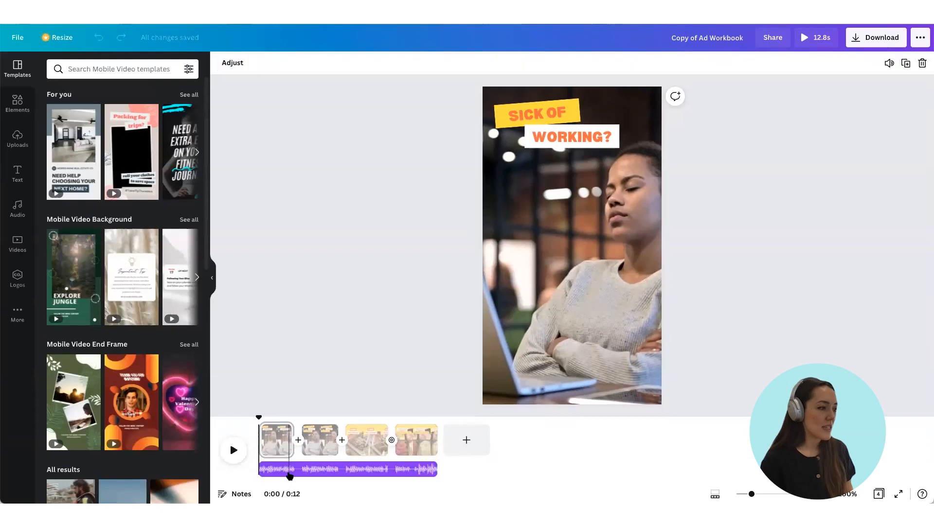
Enlarge the timeline scale and play the ad from the start to preview it with the music.
{"action": "left_click_drag", "start_coordinate": [751, 494], "coordinate": [786, 494]}
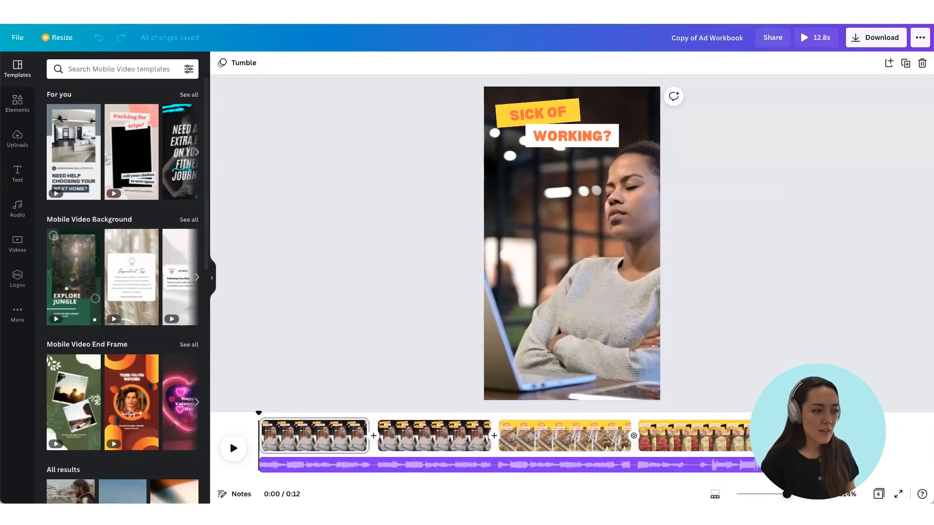
{"action": "left_click_drag", "start_coordinate": [787, 494], "coordinate": [785, 494]}
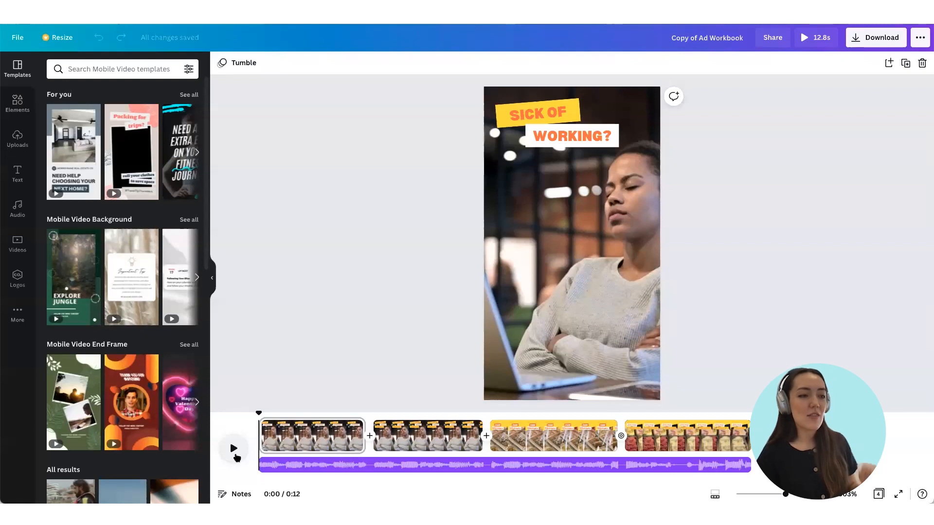
{"action": "left_click", "coordinate": [236, 453]}
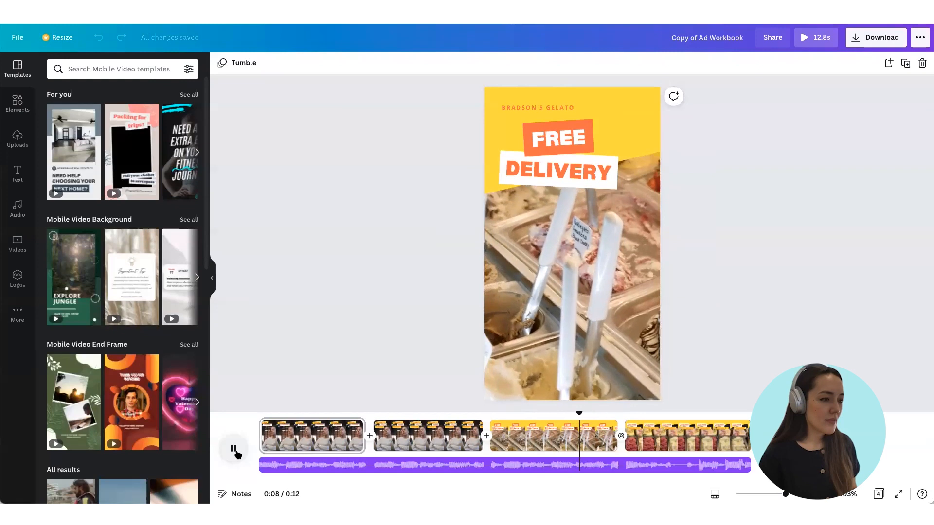
{"action": "left_click", "coordinate": [233, 449]}
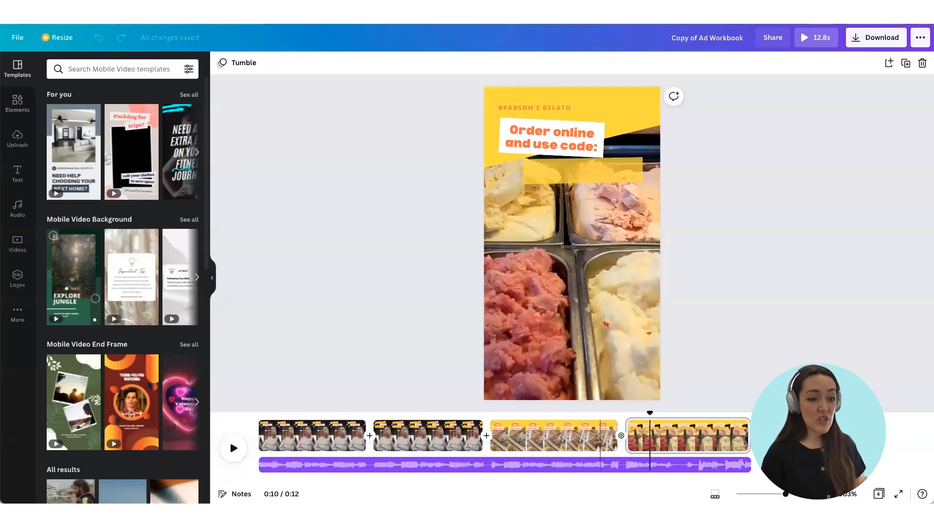
Try shortening the music track to 10.9 s and shifting its start into the first page, and undo both changes.
{"action": "left_click_drag", "start_coordinate": [747, 465], "coordinate": [685, 468]}
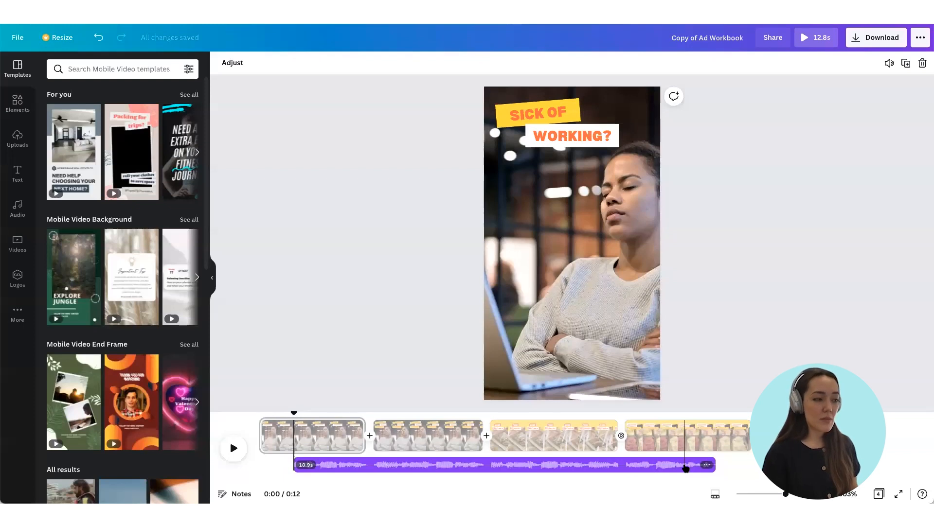
{"action": "key", "text": "ctrl+z"}
{"action": "key", "text": "ctrl+z"}
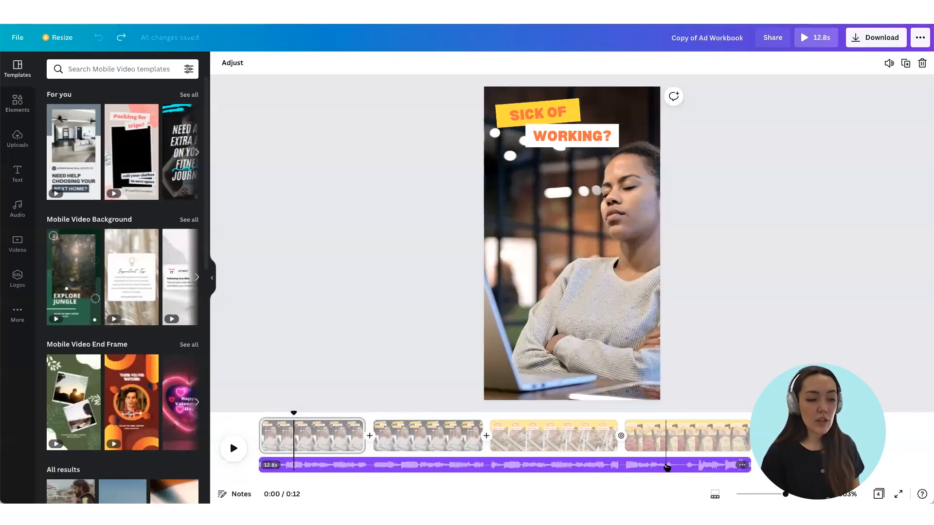
Adjust the music track so a later section of the song plays under the whole ad, and preview it from the start.
{"action": "right_click", "coordinate": [667, 468]}
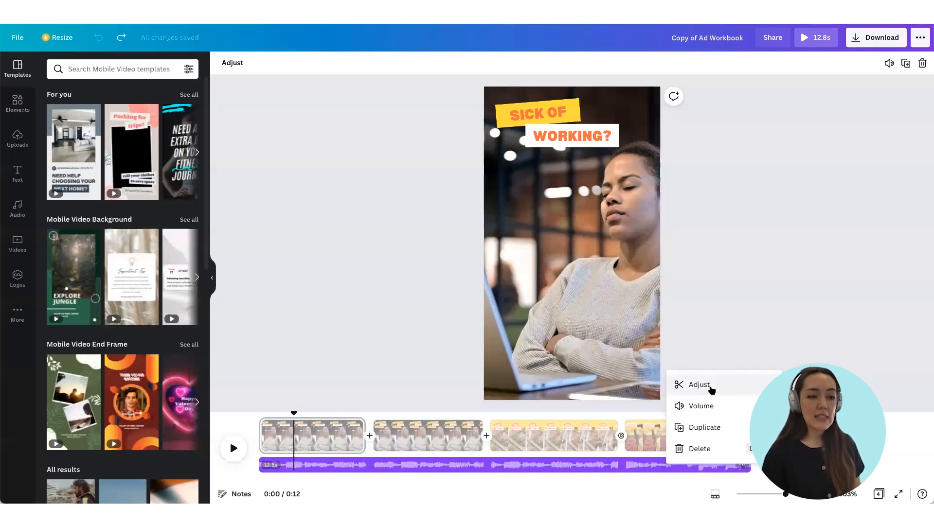
{"action": "left_click", "coordinate": [710, 388]}
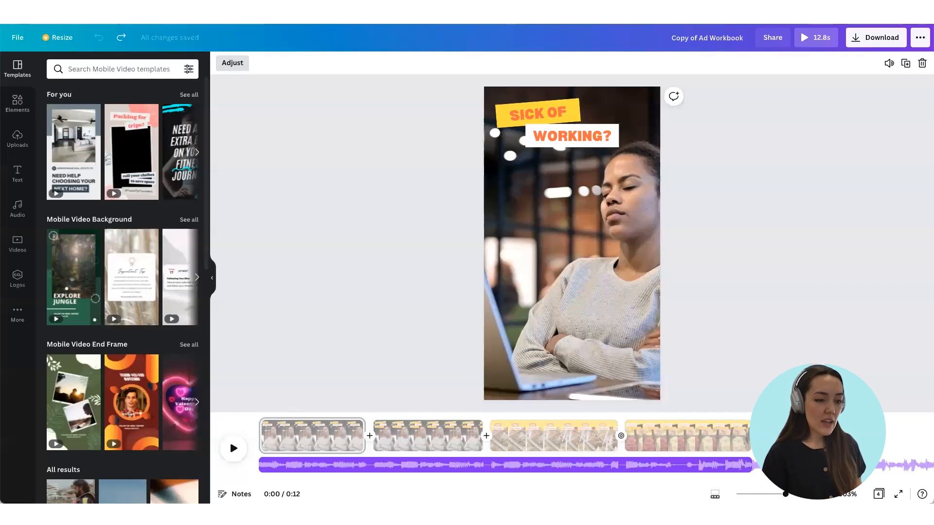
{"action": "left_click_drag", "start_coordinate": [681, 466], "coordinate": [654, 465]}
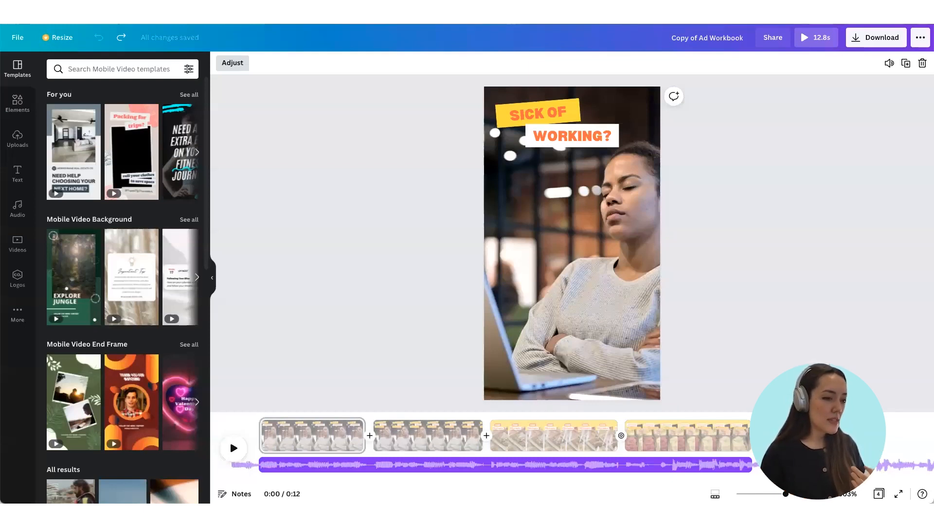
{"action": "left_click_drag", "start_coordinate": [761, 465], "coordinate": [370, 463]}
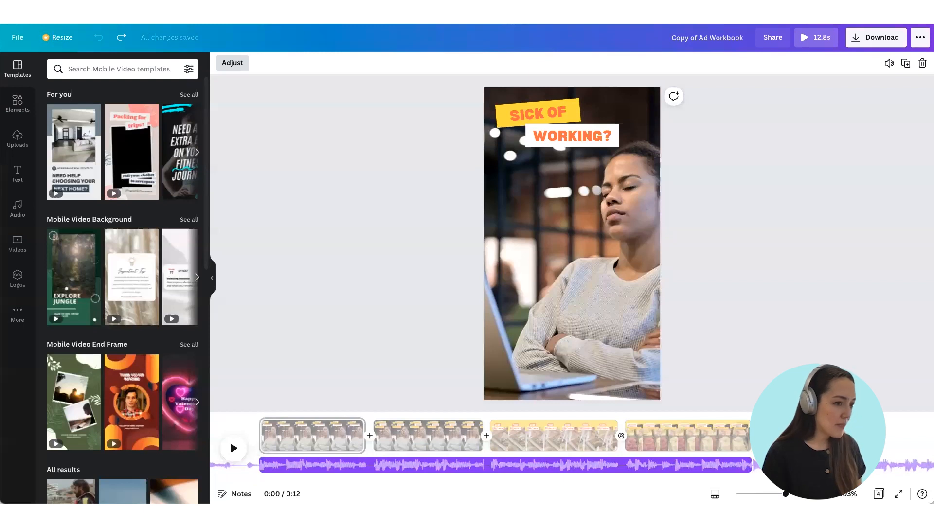
{"action": "left_click", "coordinate": [262, 425]}
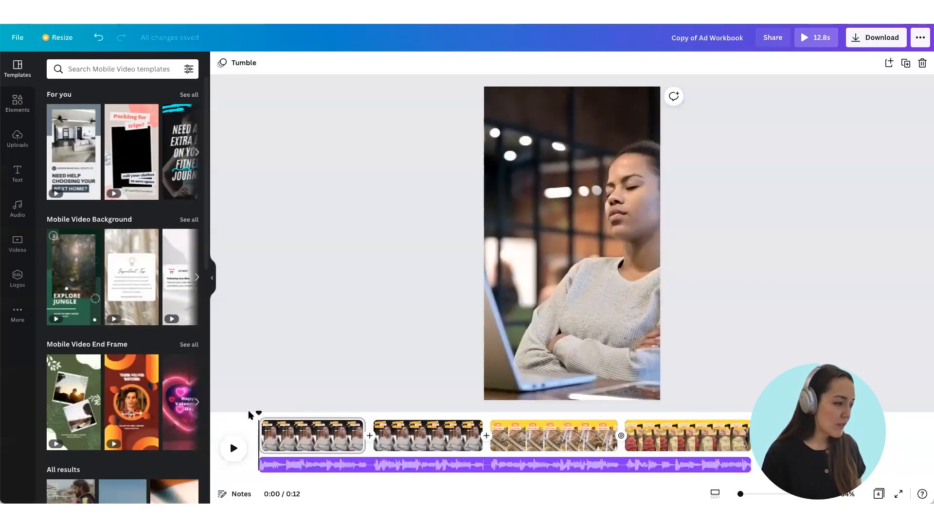
{"action": "left_click", "coordinate": [234, 448]}
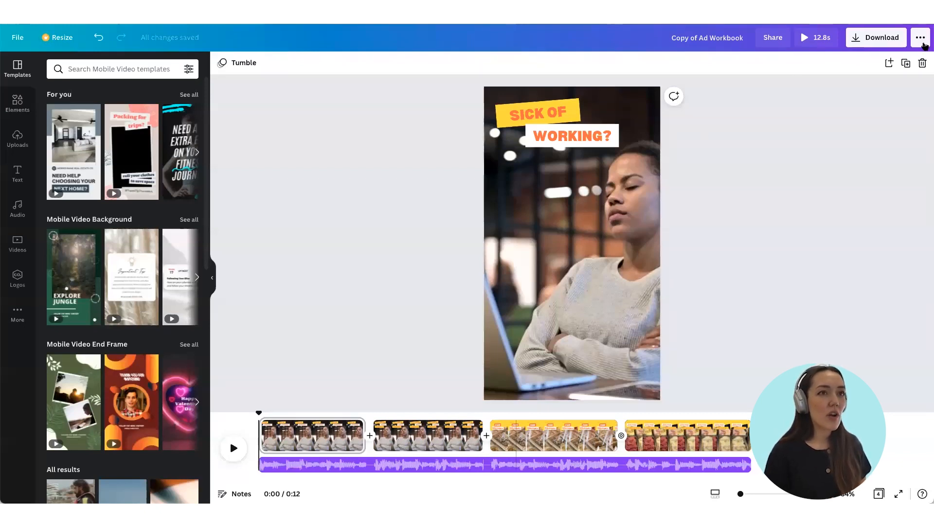
Review the download settings for exporting all pages as an MP4 video, and close them without downloading.
{"action": "left_click", "coordinate": [918, 38]}
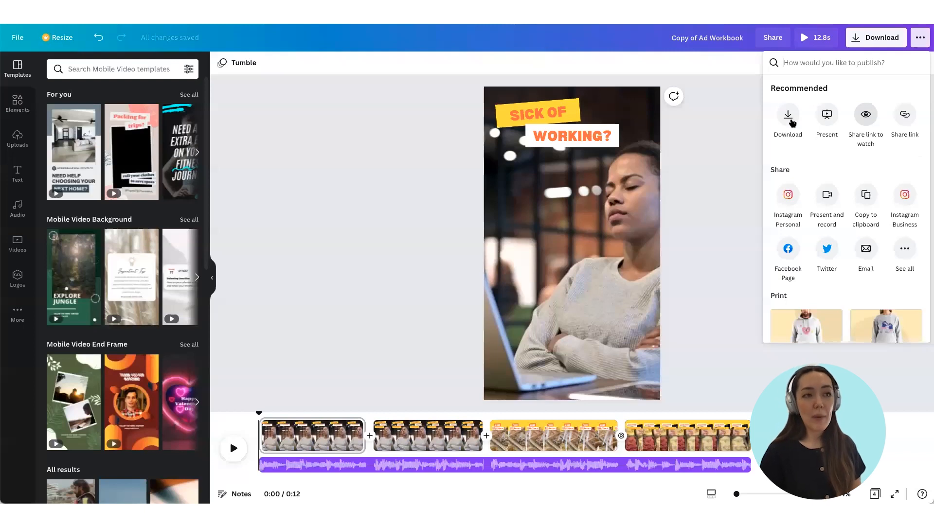
{"action": "left_click", "coordinate": [788, 118]}
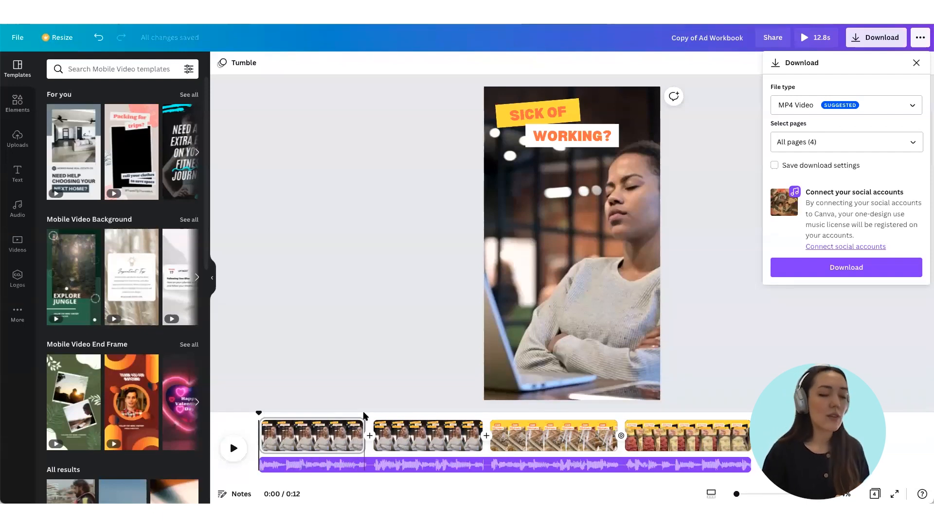
{"action": "left_click", "coordinate": [411, 386]}
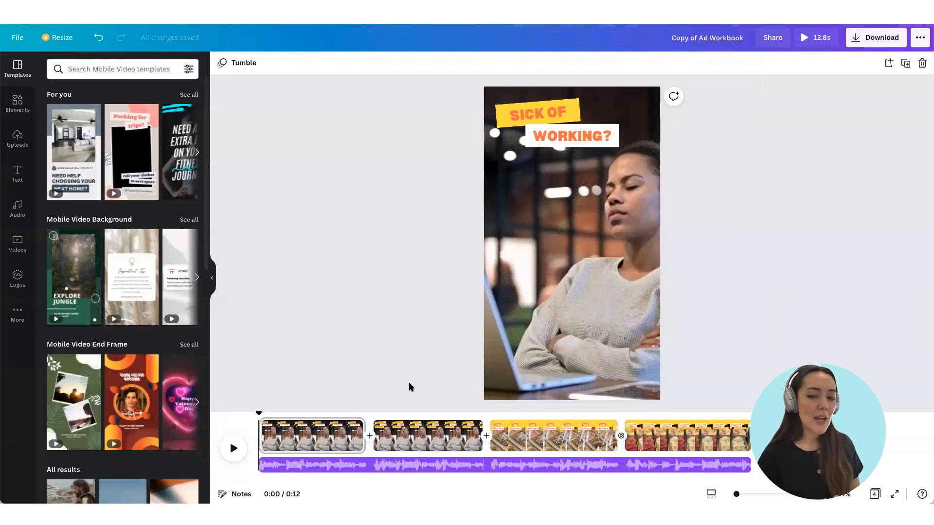